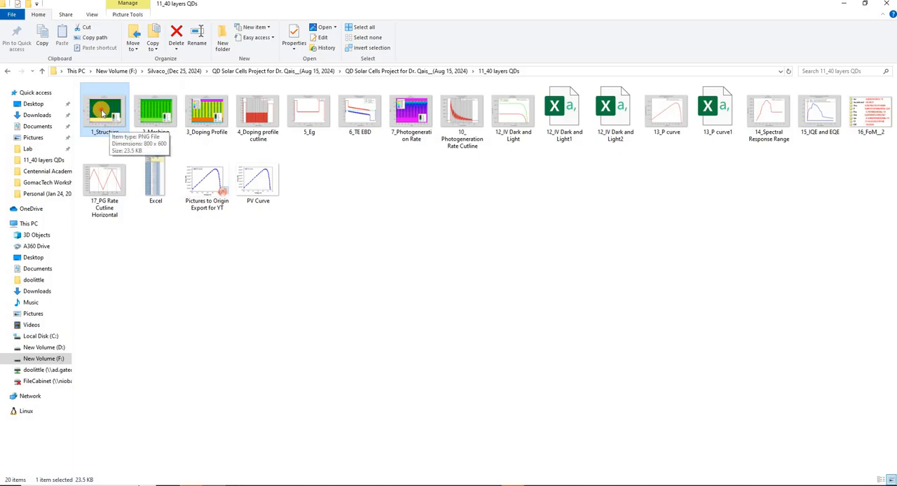
View the 1_Structure and 13_P curve images from the 11_40 layers QDs folder, closing each one after inspection.
{"action": "double_click", "coordinate": [109, 127]}
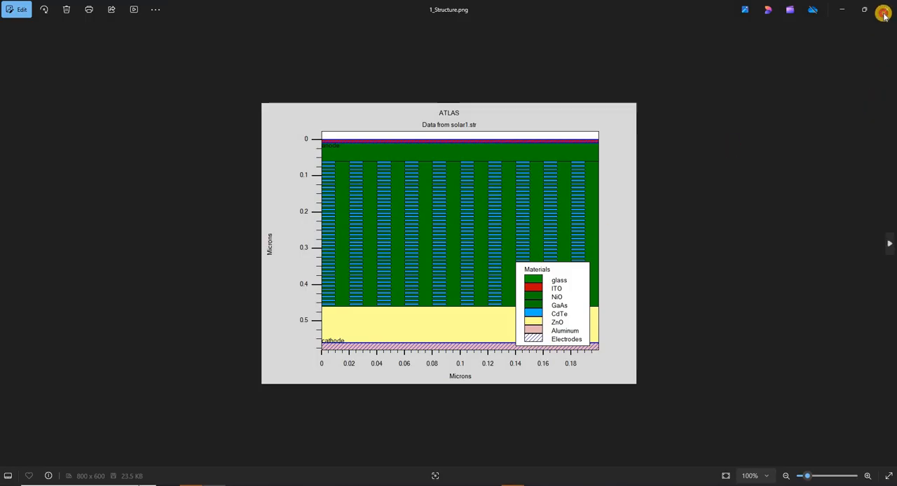
{"action": "left_click", "coordinate": [886, 9]}
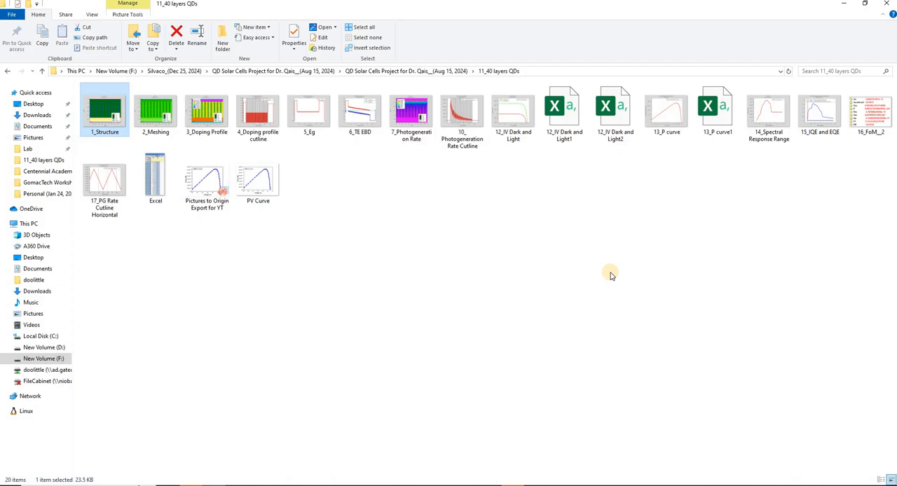
{"action": "left_click", "coordinate": [658, 114]}
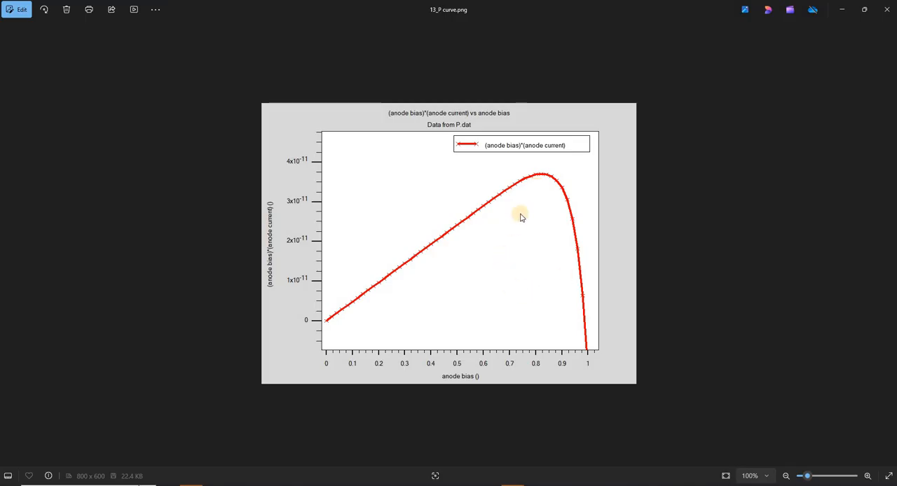
{"action": "left_click", "coordinate": [884, 11]}
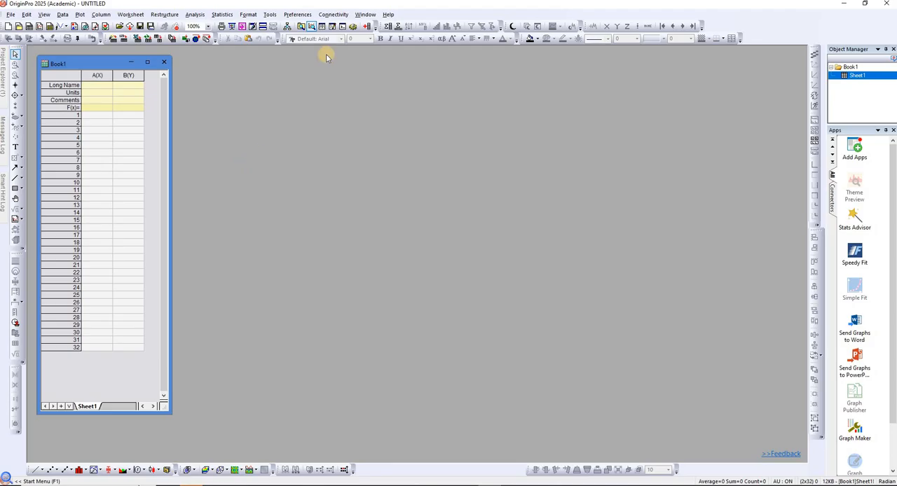
Import the 13_P curve image into Origin's Digitizer, then enlarge the image window and place the Digitizer dialog beside it.
{"action": "left_click", "coordinate": [271, 16]}
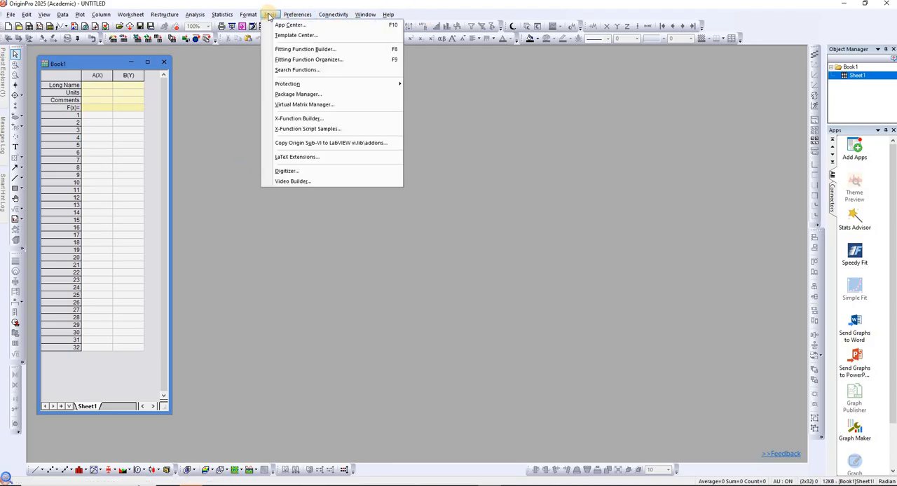
{"action": "left_click", "coordinate": [301, 170]}
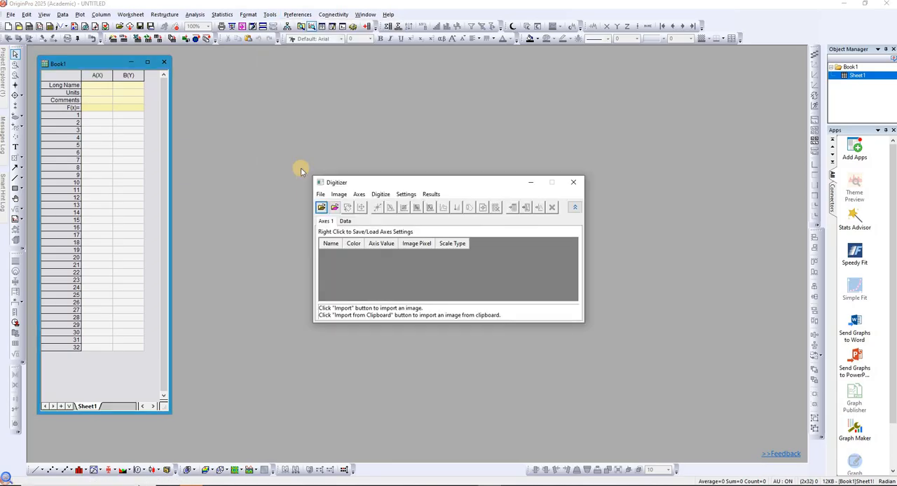
{"action": "left_click", "coordinate": [321, 209]}
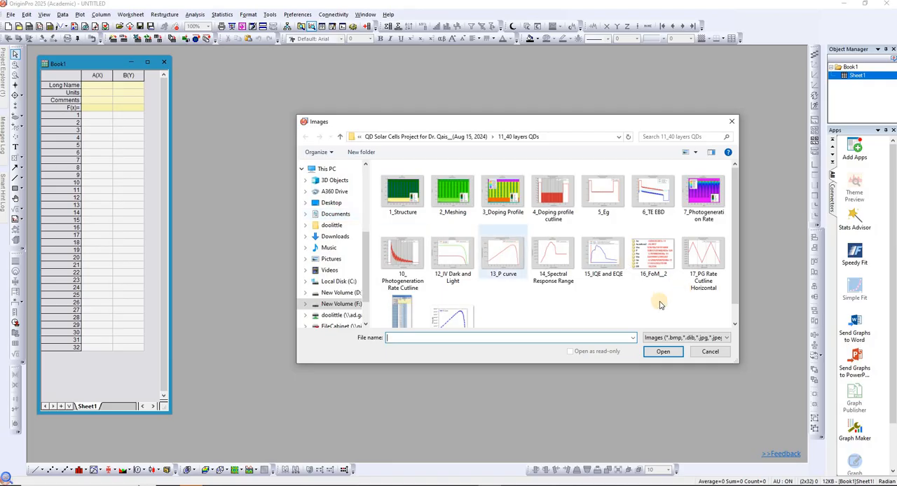
{"action": "left_click", "coordinate": [502, 260]}
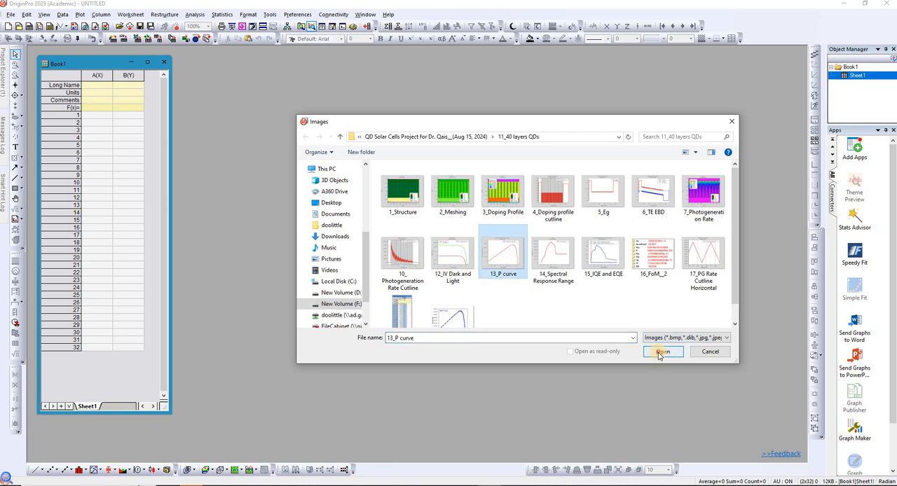
{"action": "left_click", "coordinate": [659, 353]}
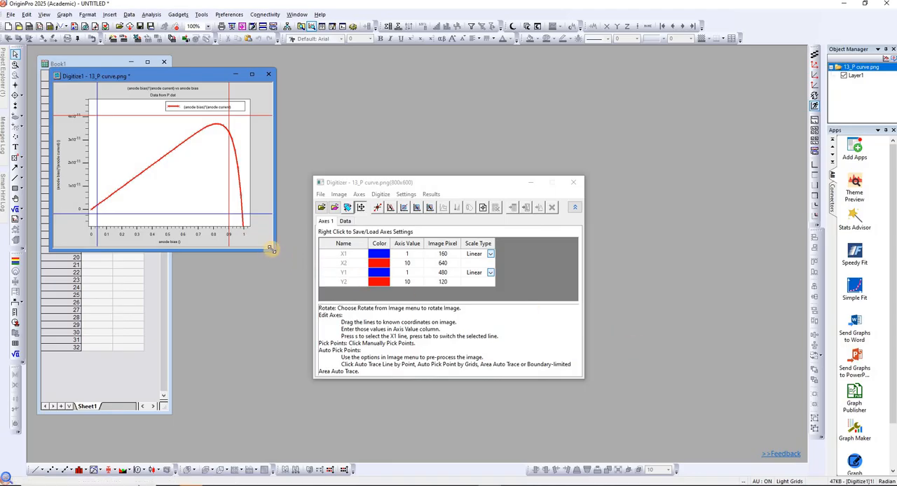
{"action": "left_click_drag", "start_coordinate": [270, 248], "coordinate": [508, 395]}
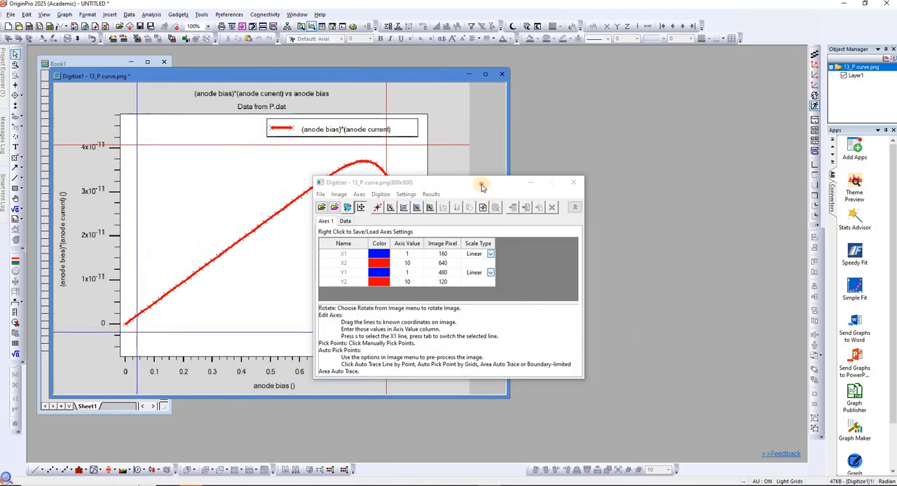
{"action": "left_click_drag", "start_coordinate": [482, 186], "coordinate": [684, 173]}
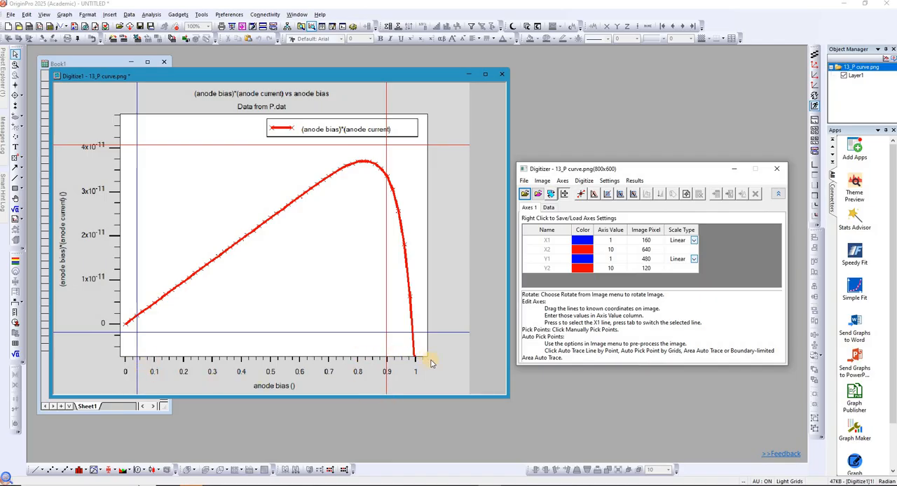
Set the digitizer axis values to X1 = 0, X2 = 1, Y1 = 0 and Y2 = 4e-11.
{"action": "left_click", "coordinate": [614, 243]}
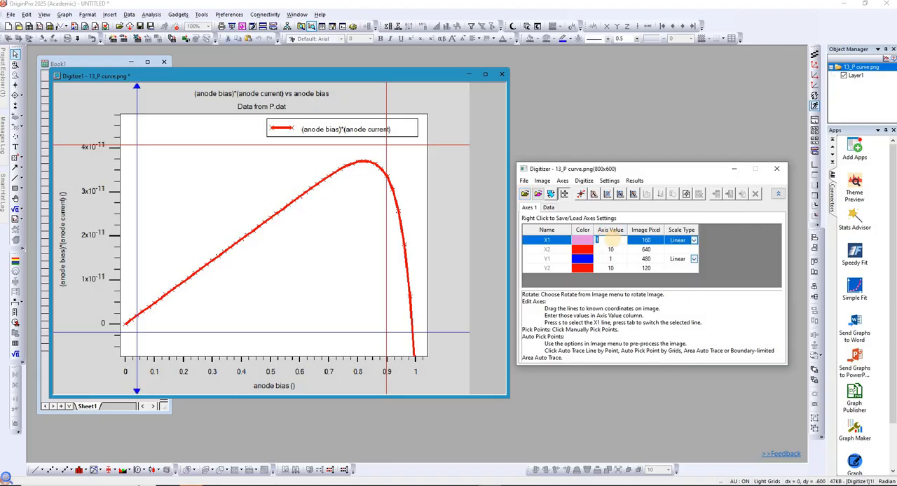
{"action": "type", "text": "0"}
{"action": "key", "text": "Tab"}
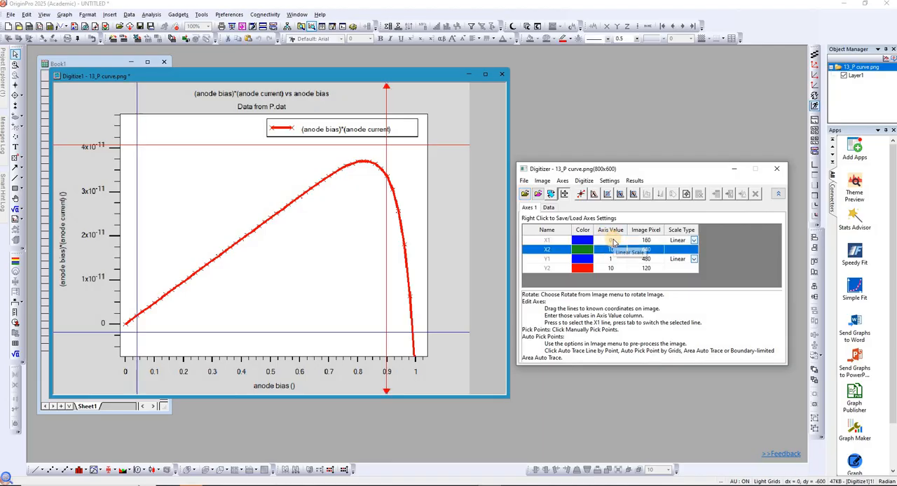
{"action": "left_click", "coordinate": [608, 249]}
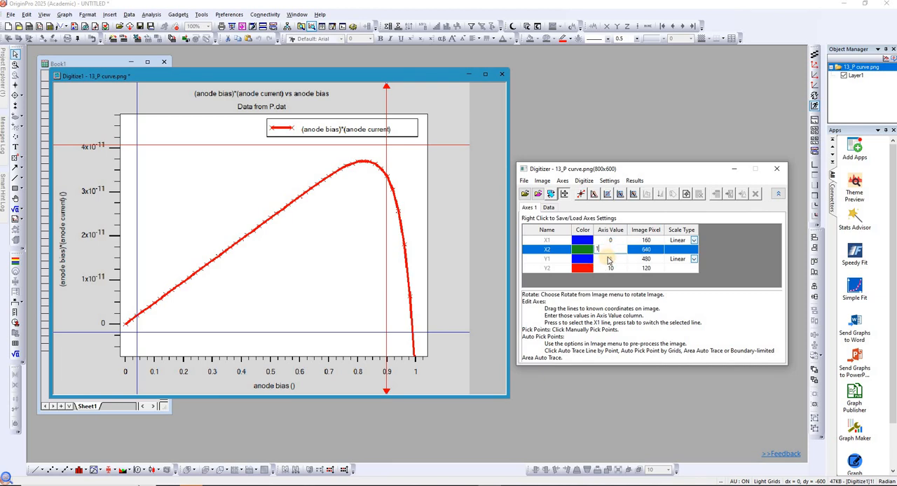
{"action": "type", "text": "1"}
{"action": "key", "text": "Tab"}
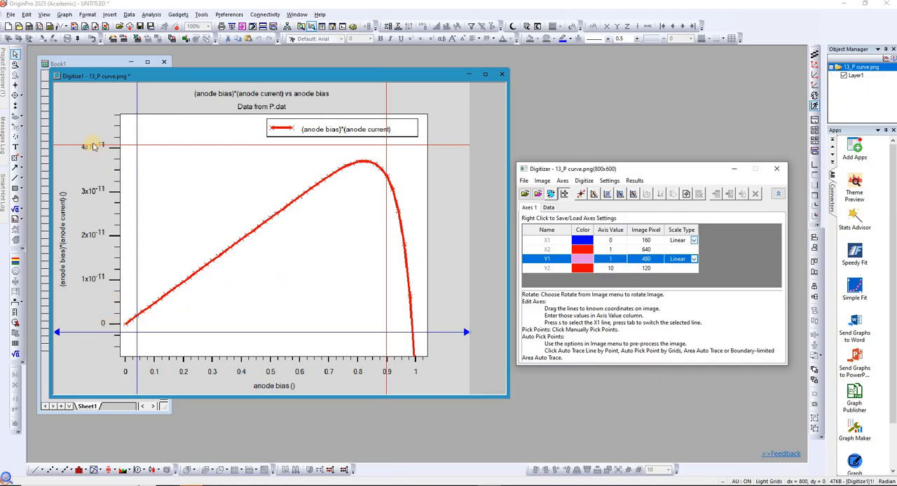
{"action": "left_click", "coordinate": [611, 261]}
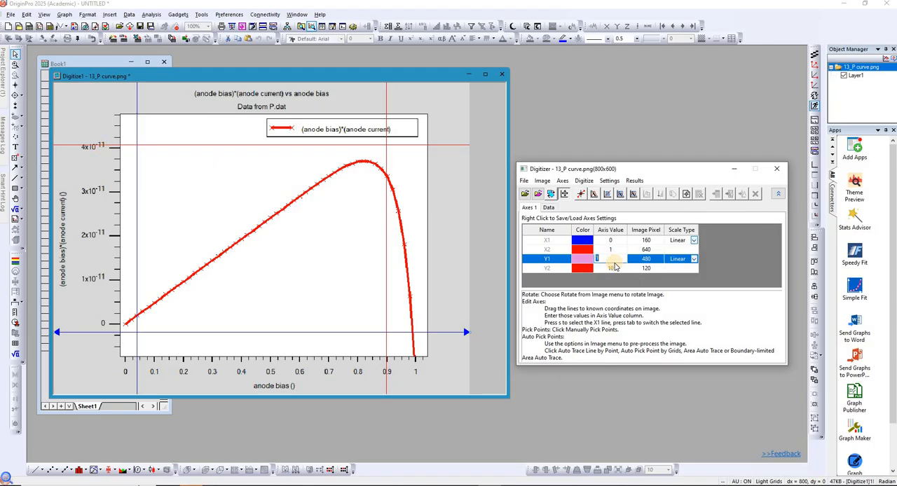
{"action": "left_click", "coordinate": [613, 268]}
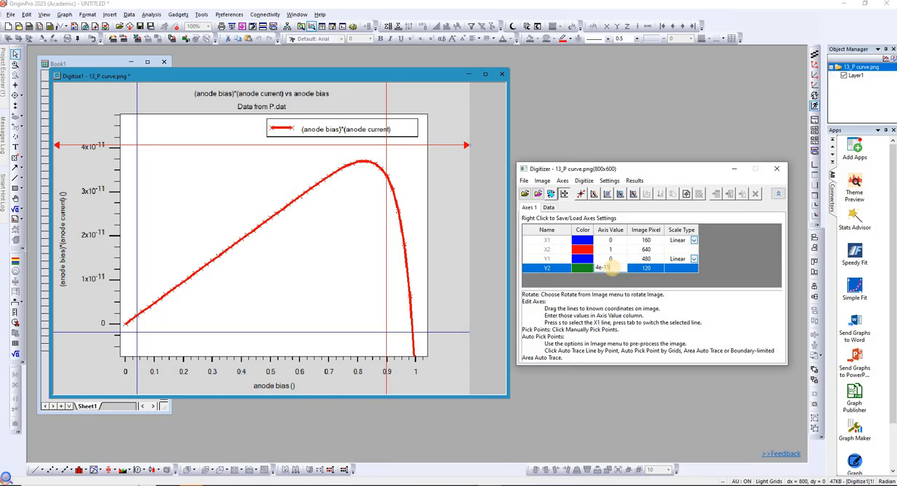
{"action": "key", "text": "Return"}
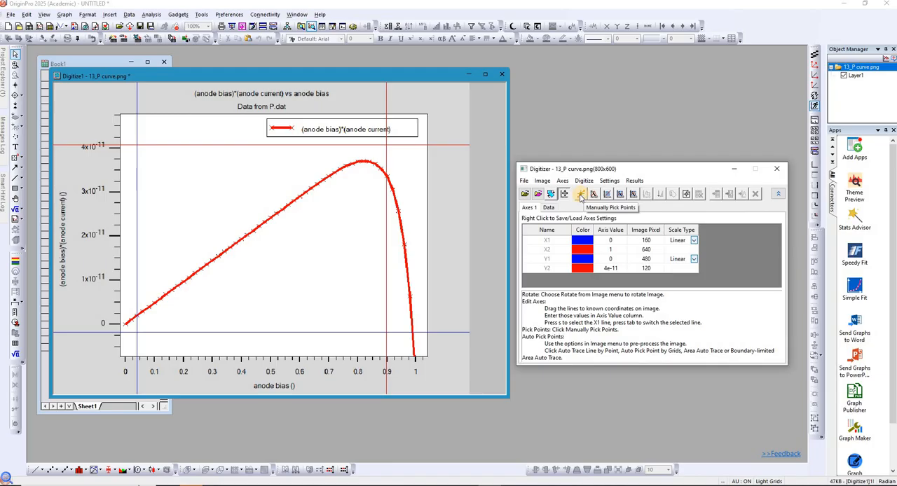
Manually pick nine points along the rising part of the curve, from the origin to an anode bias of about 0.7.
{"action": "left_click", "coordinate": [581, 196]}
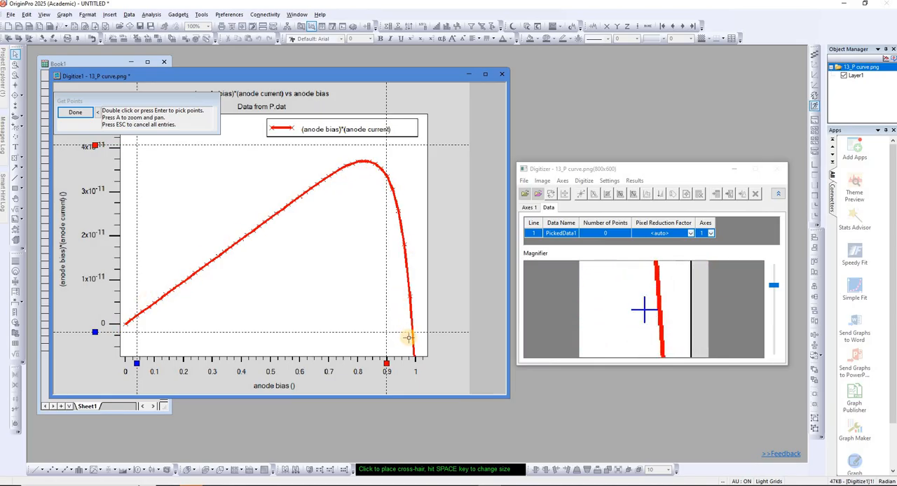
{"action": "double_click", "coordinate": [125, 323]}
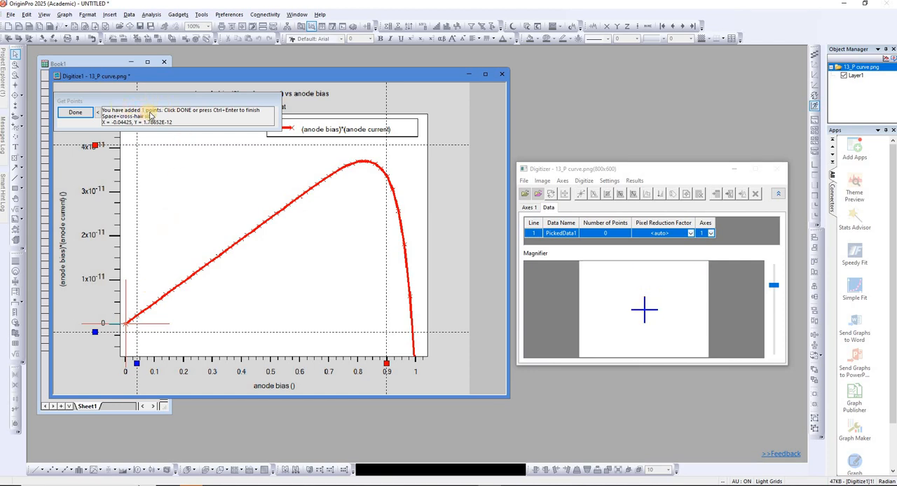
{"action": "double_click", "coordinate": [138, 315]}
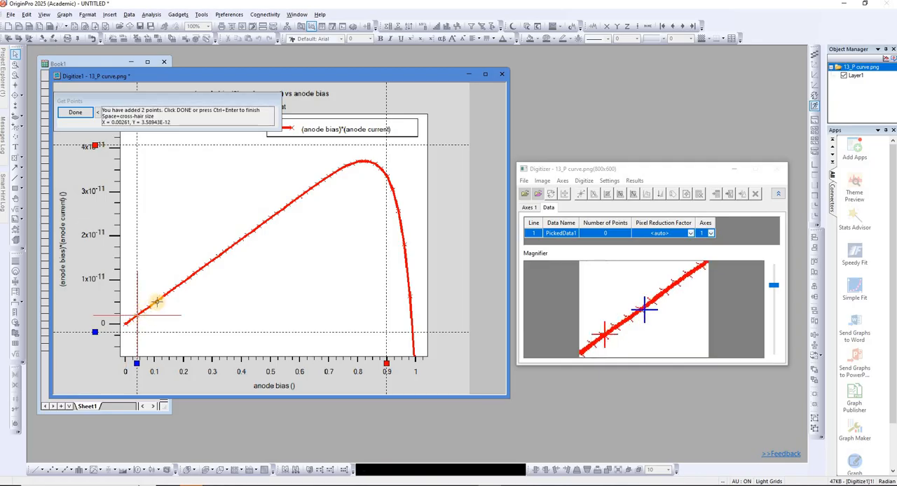
{"action": "double_click", "coordinate": [156, 302]}
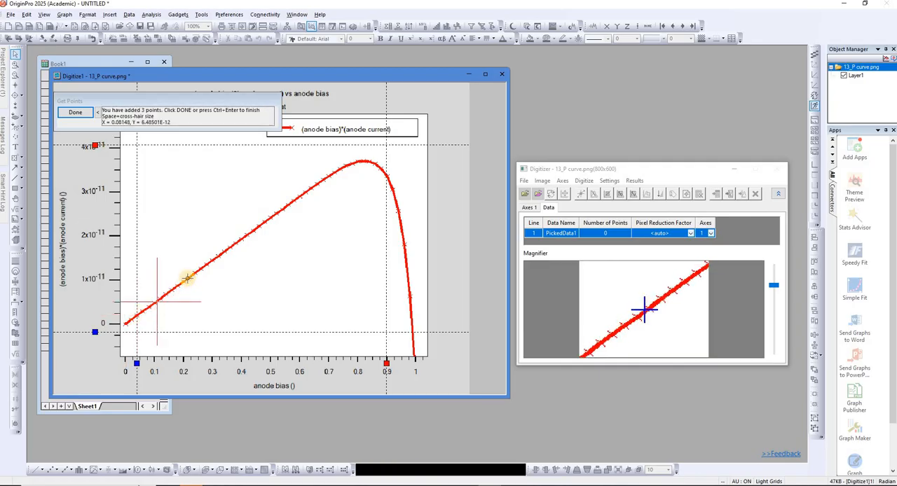
{"action": "double_click", "coordinate": [187, 278]}
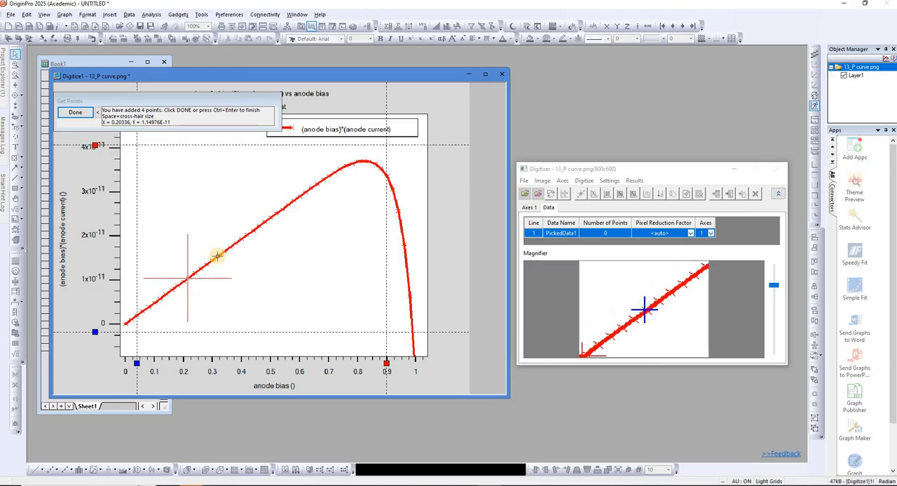
{"action": "double_click", "coordinate": [217, 256]}
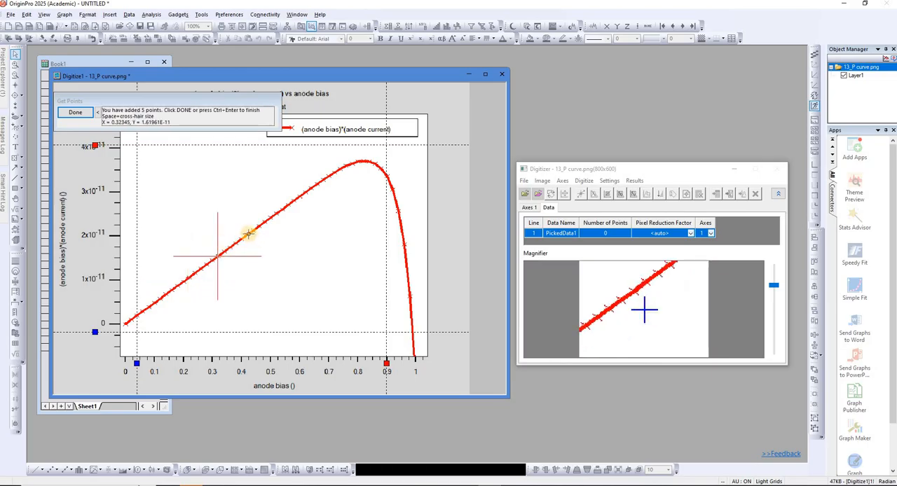
{"action": "double_click", "coordinate": [248, 233]}
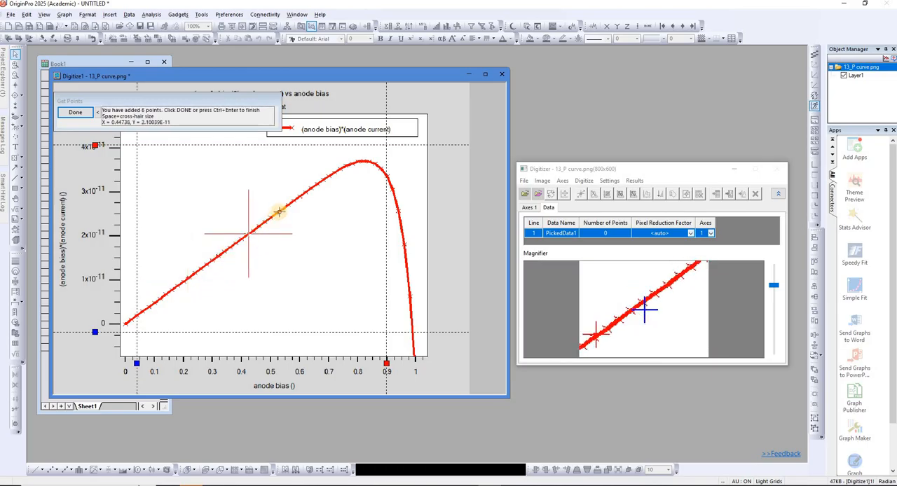
{"action": "double_click", "coordinate": [279, 210]}
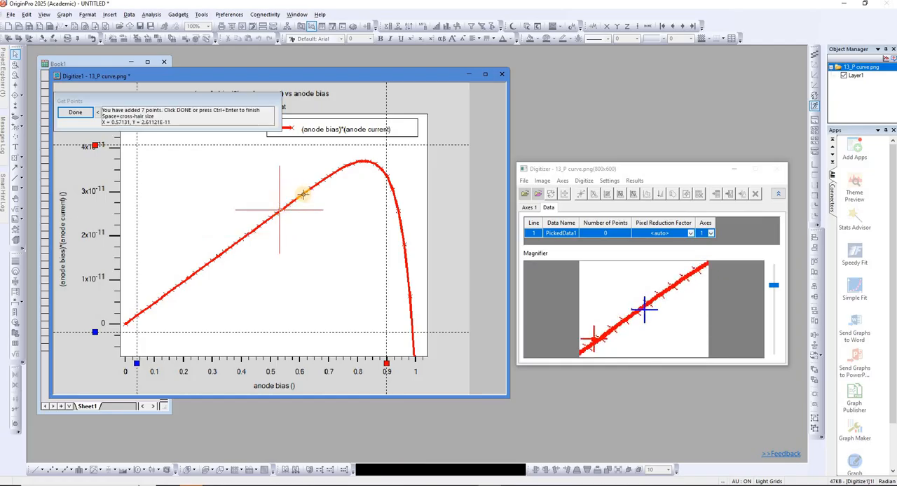
{"action": "left_click", "coordinate": [302, 192]}
{"action": "key", "text": "Return"}
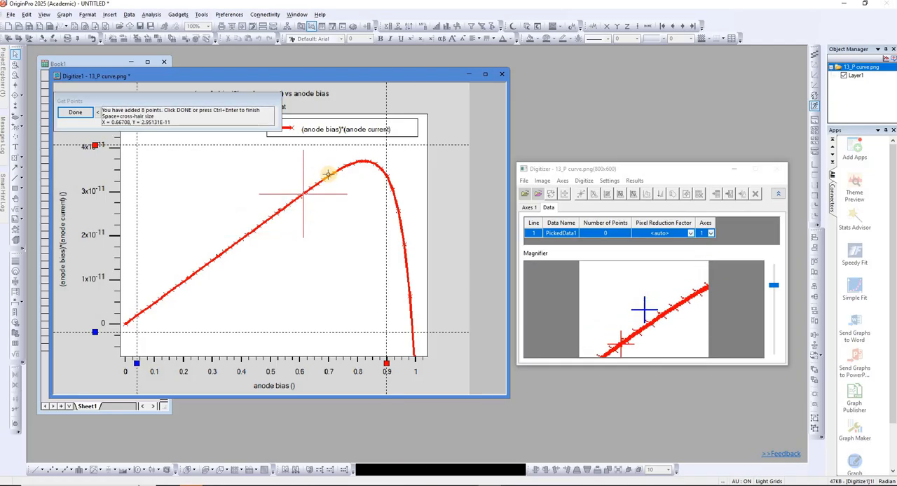
{"action": "left_click", "coordinate": [329, 176]}
{"action": "key", "text": "Return"}
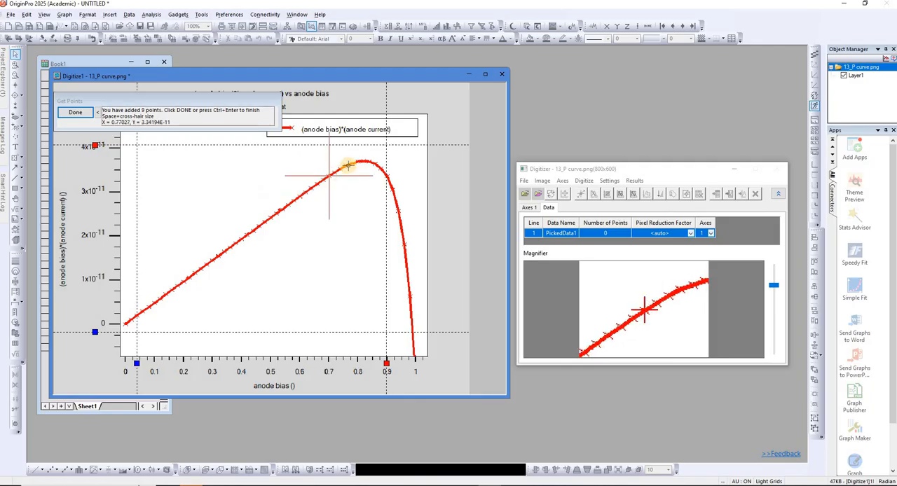
Pick five closely spaced points across the curve's peak, from about 0.76 to 0.87 on the image's anode bias axis.
{"action": "left_click", "coordinate": [345, 166]}
{"action": "key", "text": "Return"}
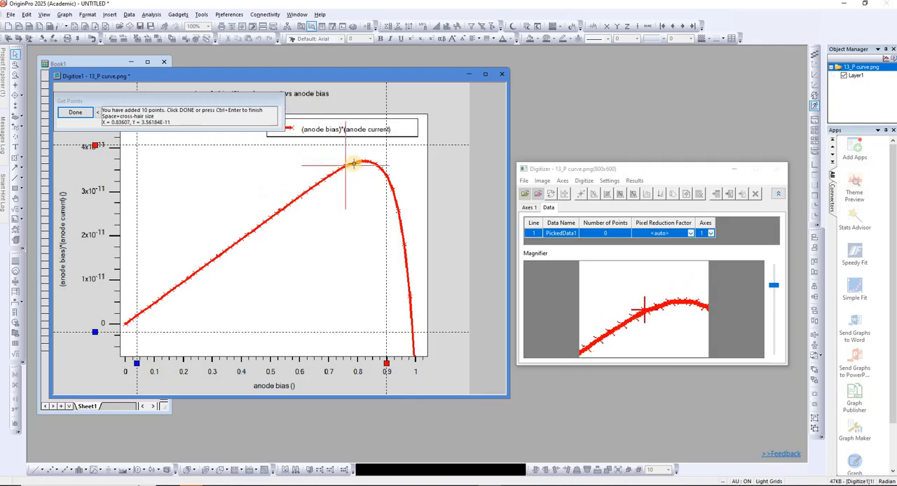
{"action": "left_click", "coordinate": [361, 162]}
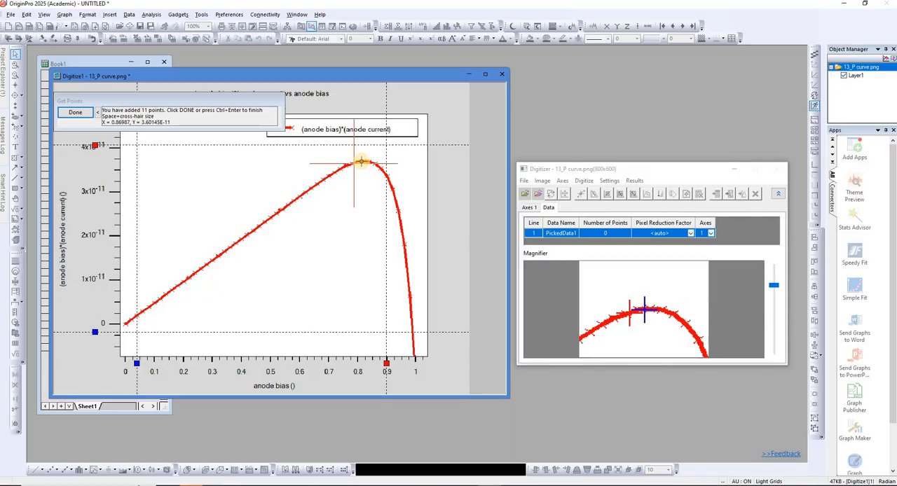
{"action": "key", "text": "Return"}
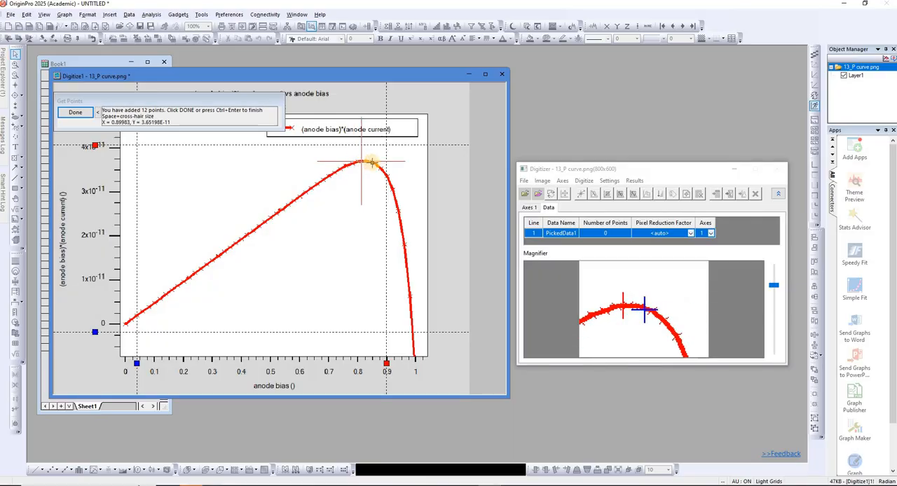
{"action": "left_click", "coordinate": [374, 163]}
{"action": "key", "text": "Return"}
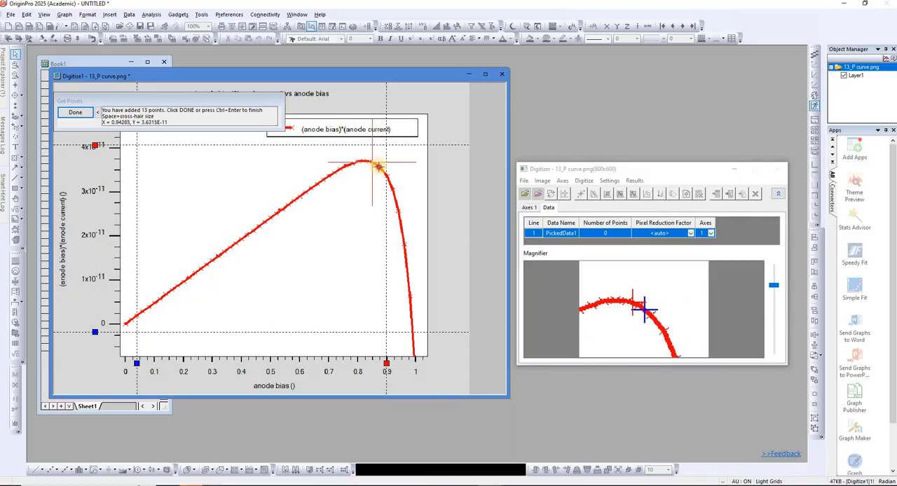
{"action": "left_click", "coordinate": [385, 172]}
{"action": "key", "text": "Return"}
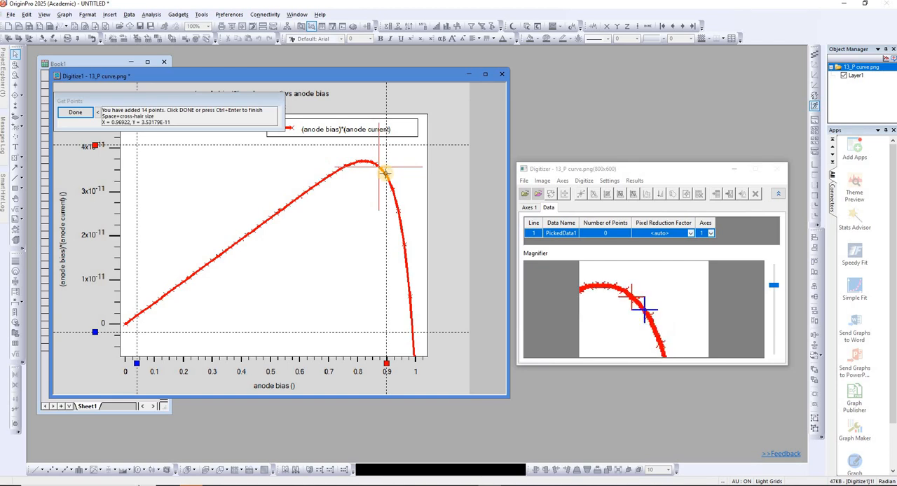
Pick points down the steep falling part of the curve, from anode bias about 0.9 to just below zero power, and finish picking.
{"action": "double_click", "coordinate": [384, 174]}
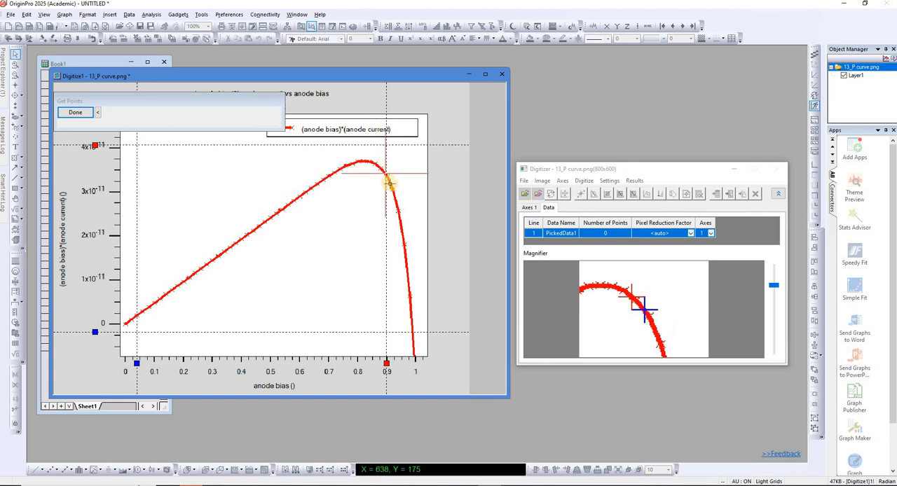
{"action": "double_click", "coordinate": [390, 184]}
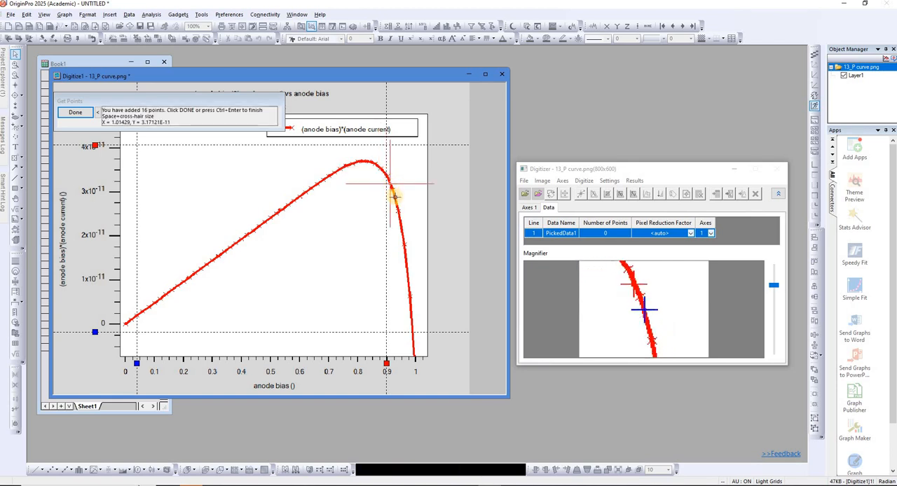
{"action": "double_click", "coordinate": [394, 198]}
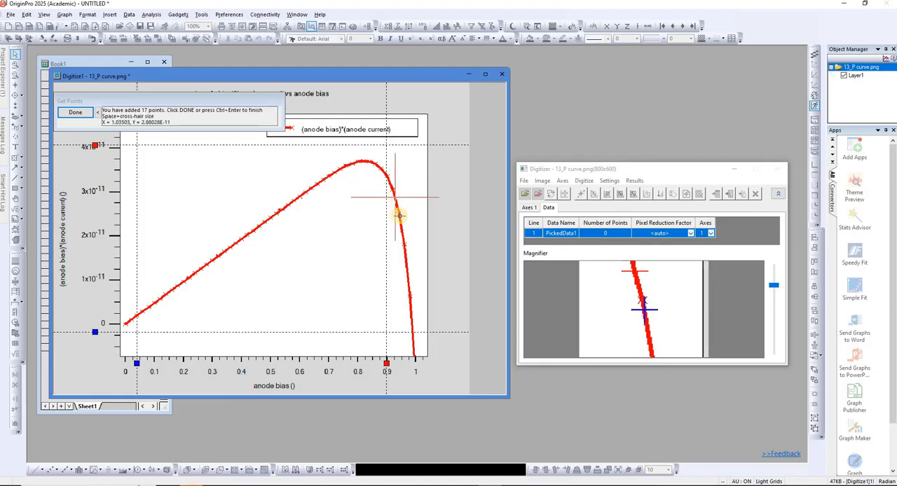
{"action": "double_click", "coordinate": [399, 216]}
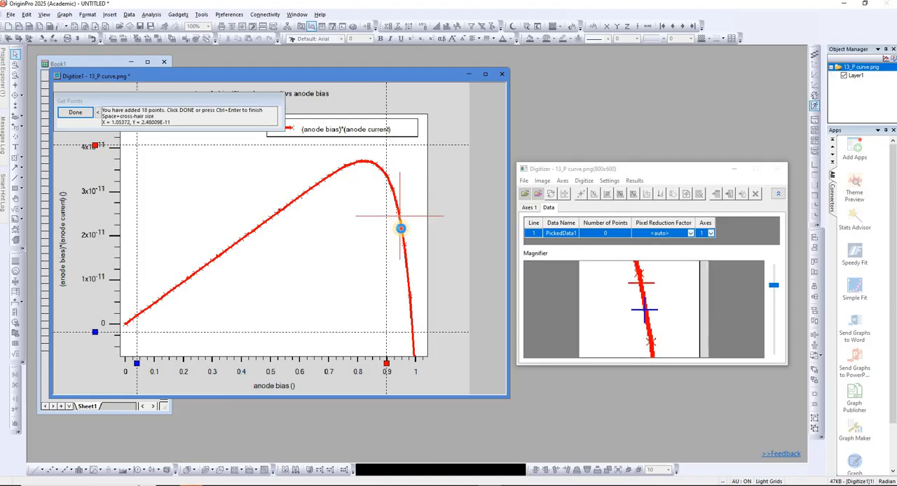
{"action": "double_click", "coordinate": [401, 228]}
{"action": "double_click", "coordinate": [404, 245]}
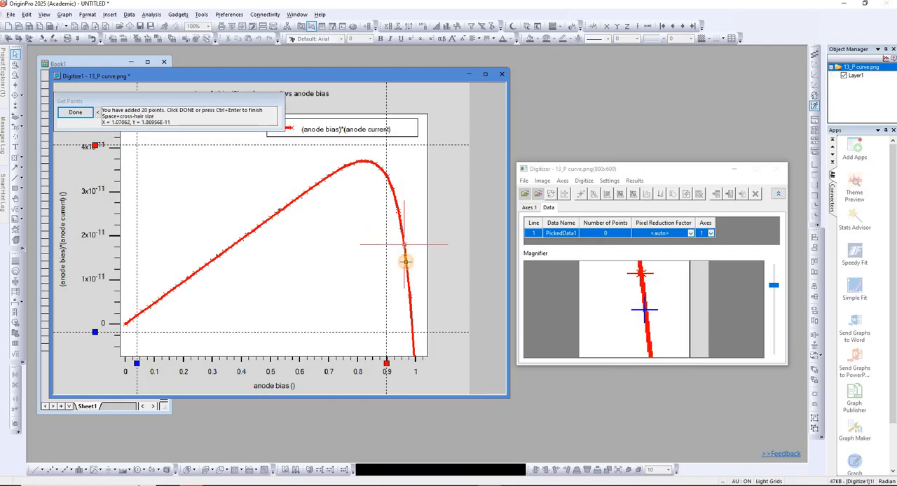
{"action": "double_click", "coordinate": [405, 262]}
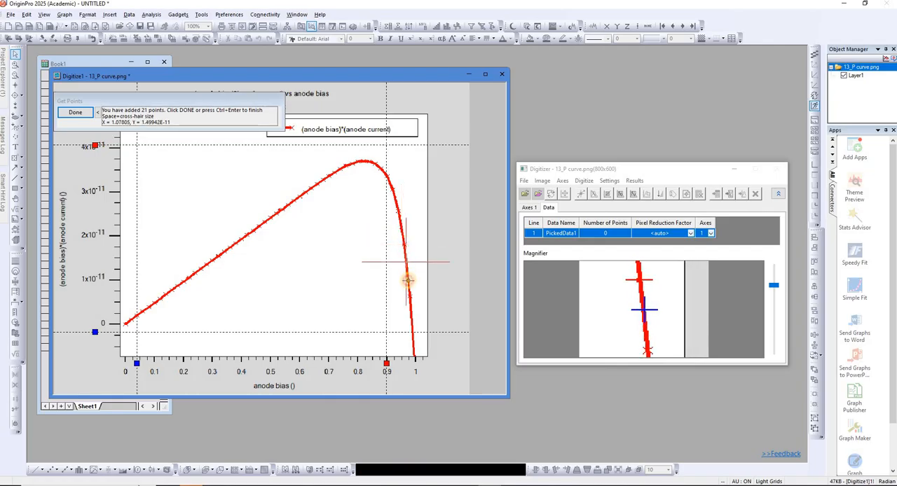
{"action": "double_click", "coordinate": [408, 277]}
{"action": "double_click", "coordinate": [408, 296]}
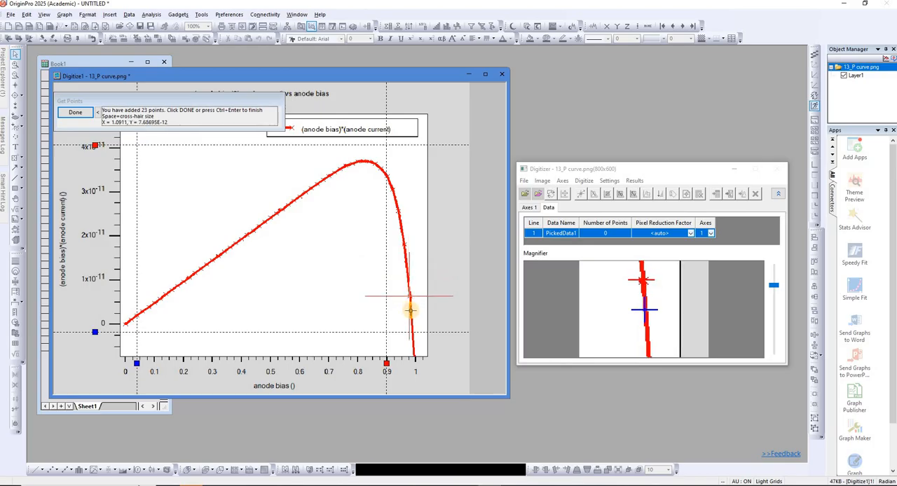
{"action": "double_click", "coordinate": [411, 316]}
{"action": "double_click", "coordinate": [410, 323]}
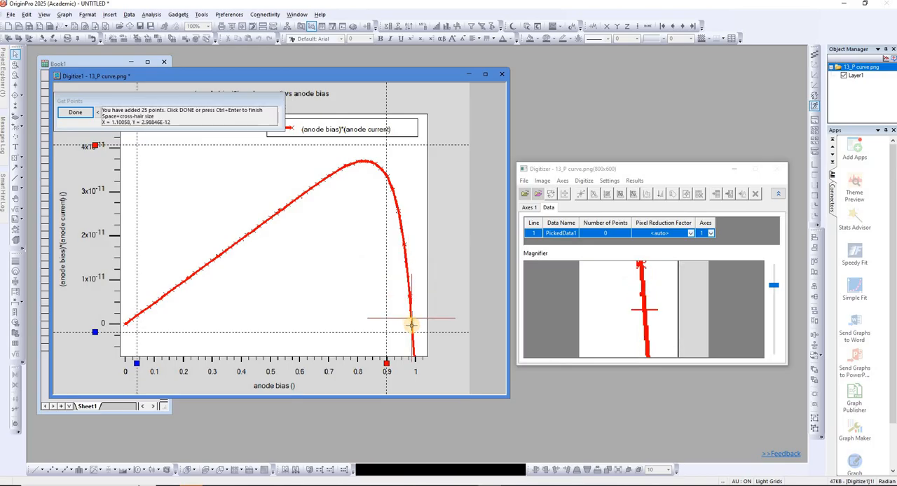
{"action": "double_click", "coordinate": [412, 328]}
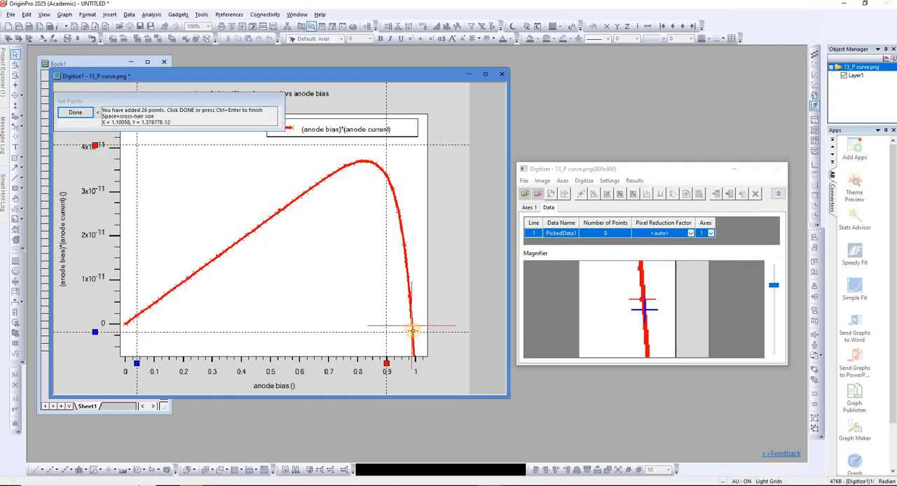
{"action": "double_click", "coordinate": [412, 331]}
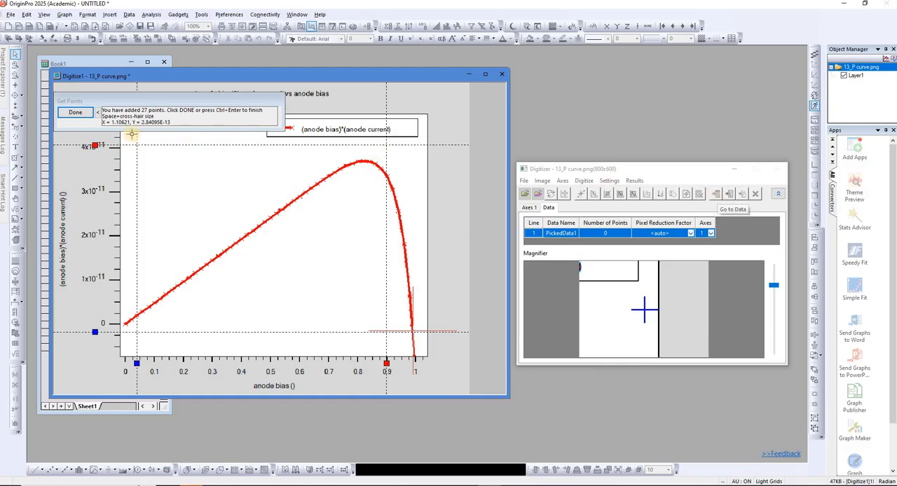
{"action": "left_click", "coordinate": [75, 115]}
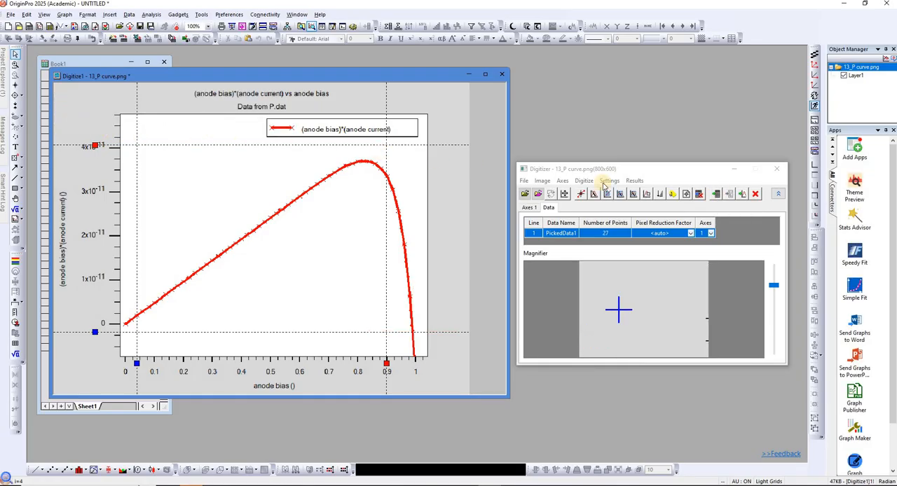
Open the picked data's worksheet in an enlarged window and label column A with the long name Voltage and unit V.
{"action": "left_click", "coordinate": [716, 196]}
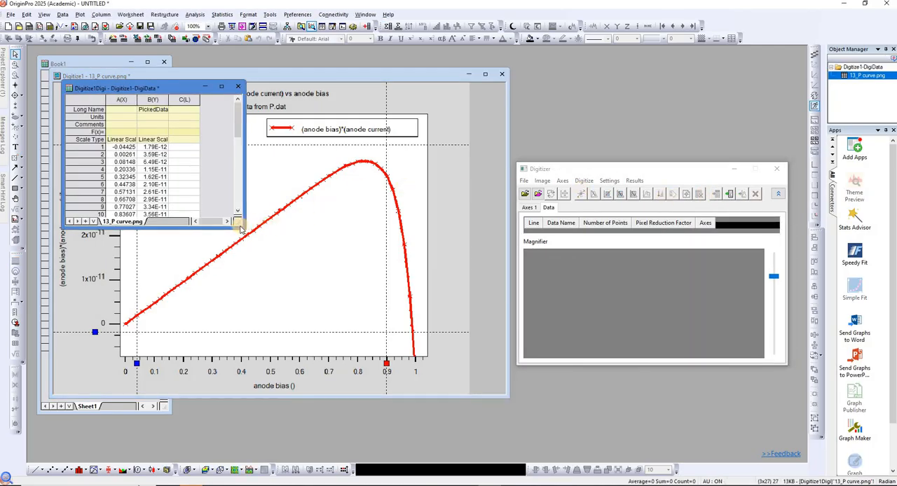
{"action": "left_click_drag", "start_coordinate": [243, 226], "coordinate": [309, 454]}
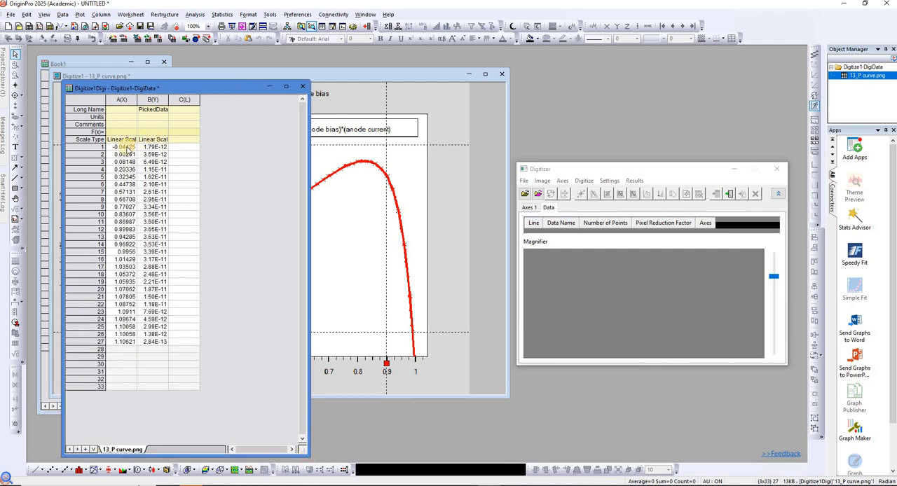
{"action": "double_click", "coordinate": [123, 110]}
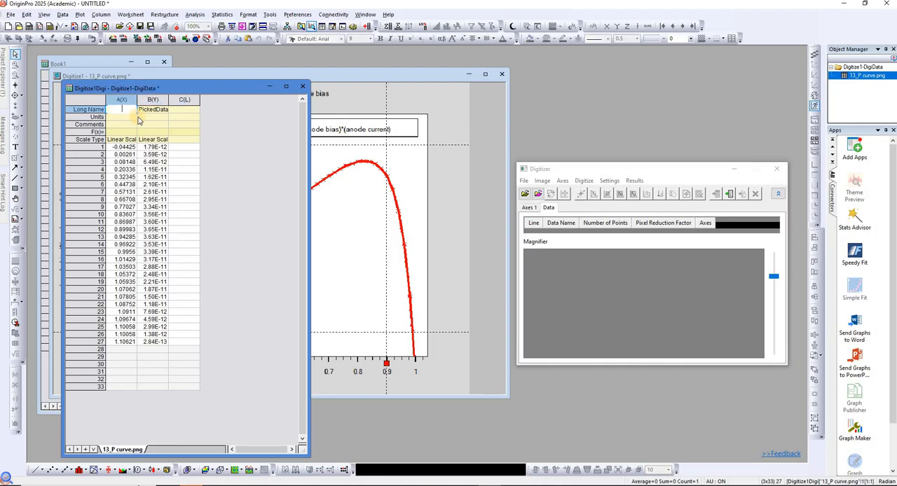
{"action": "type", "text": "Voltage"}
{"action": "key", "text": "Return"}
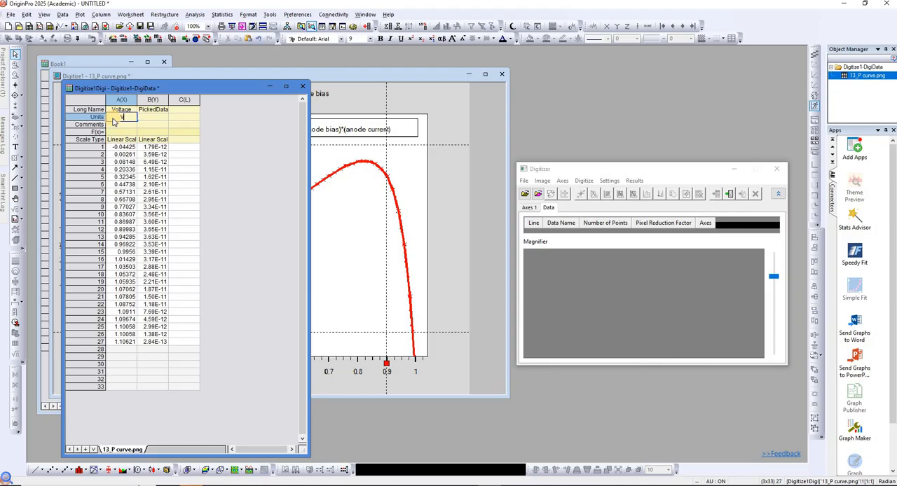
Replace column B's long name with Power and set its units to Watts.
{"action": "double_click", "coordinate": [161, 110]}
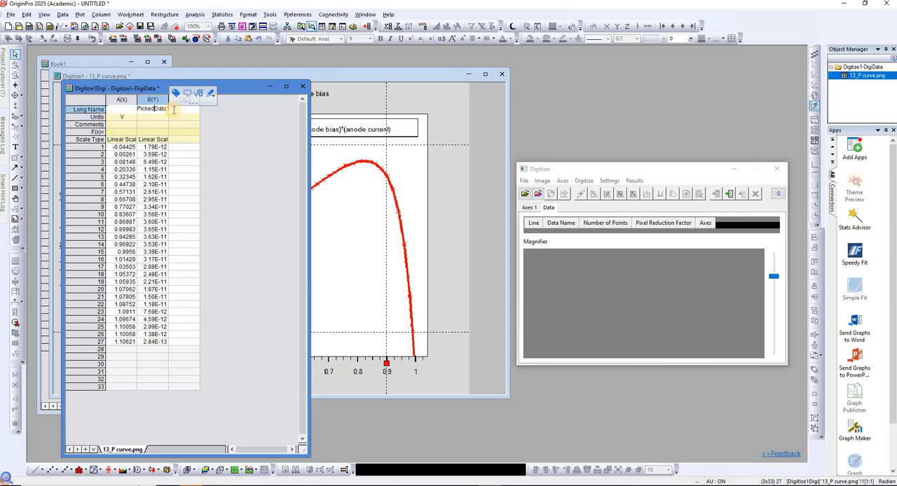
{"action": "double_click", "coordinate": [140, 108]}
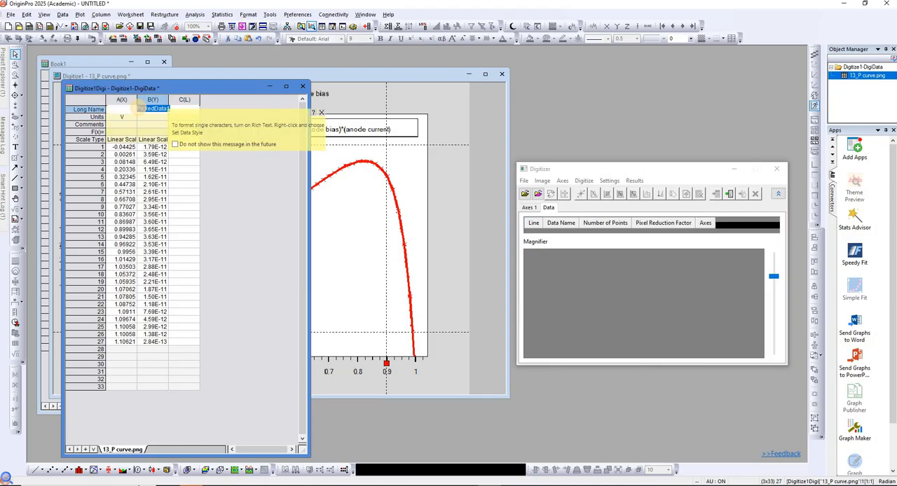
{"action": "type", "text": "Power"}
{"action": "key", "text": "Tab"}
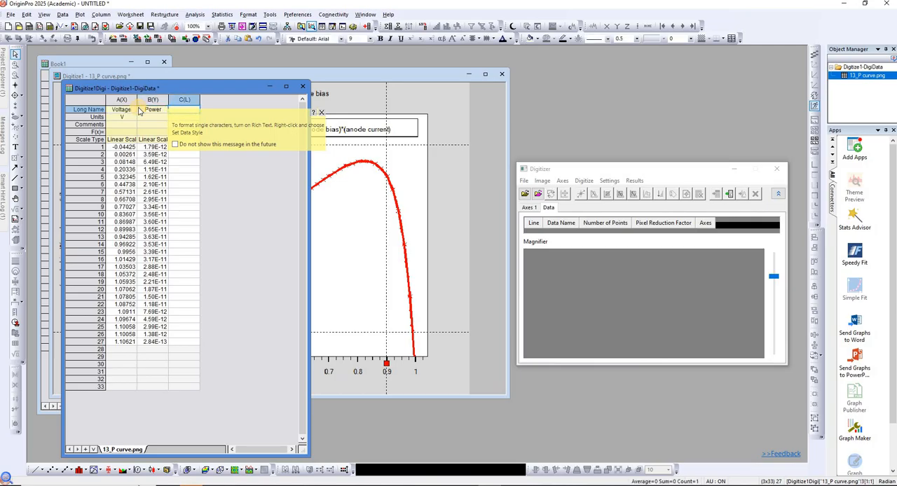
{"action": "left_click", "coordinate": [154, 118]}
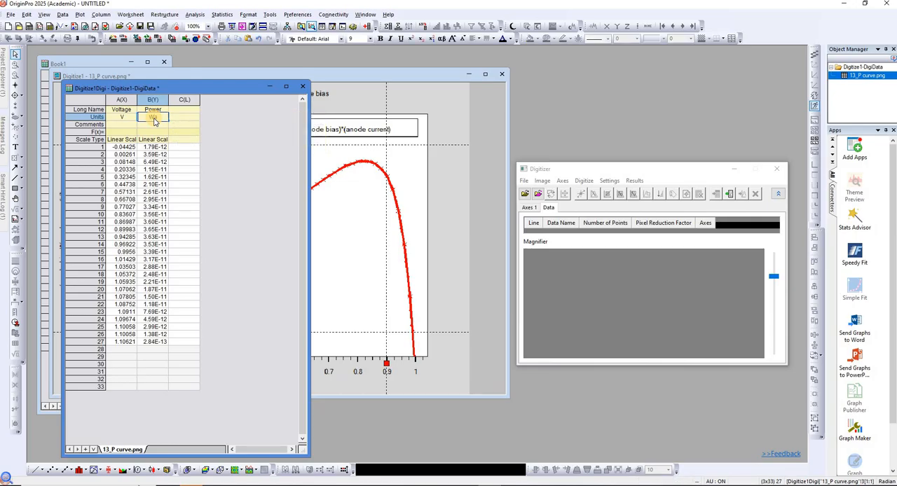
{"action": "left_click", "coordinate": [213, 298]}
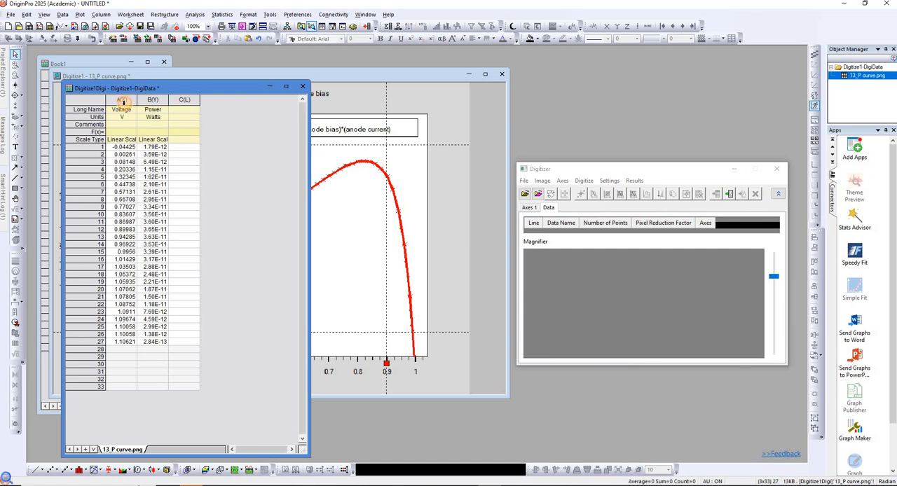
Plot the Voltage and Power columns as a Line + Symbol graph, enlarge its window and move the Digitizer aside.
{"action": "left_click", "coordinate": [123, 102]}
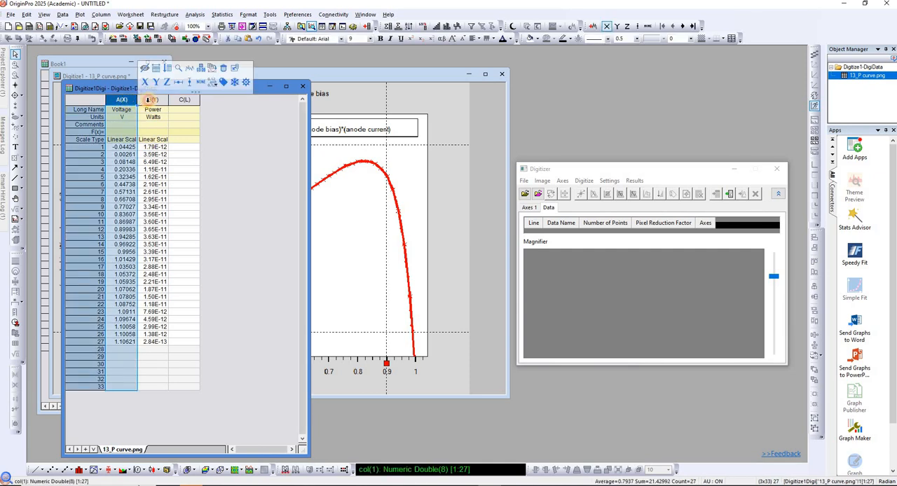
{"action": "left_click", "coordinate": [151, 100], "text": "shift"}
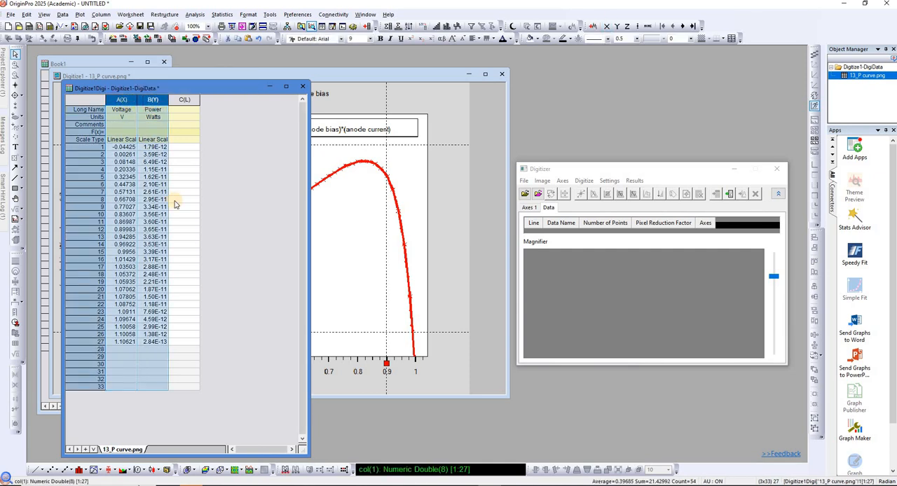
{"action": "left_click", "coordinate": [69, 470]}
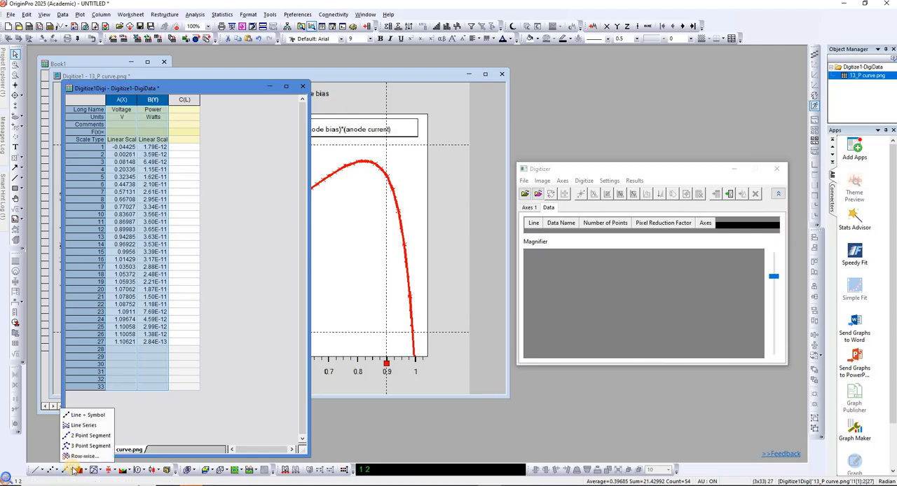
{"action": "left_click", "coordinate": [94, 416]}
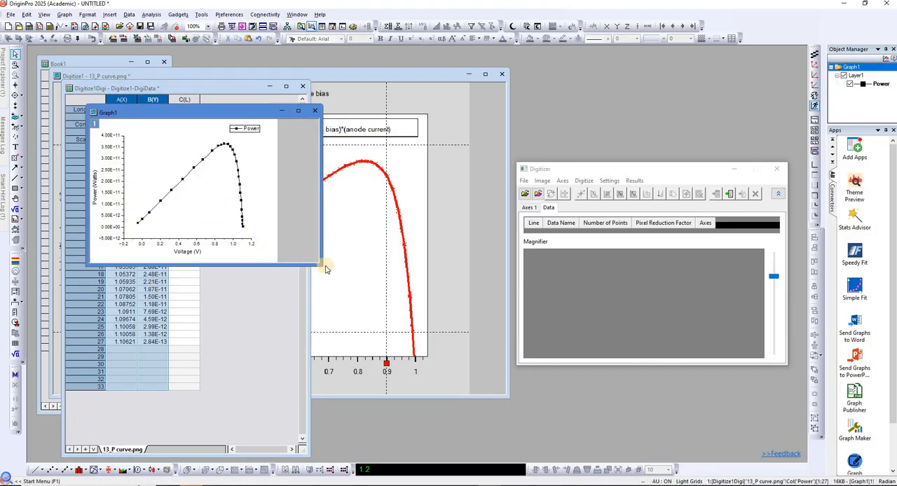
{"action": "left_click_drag", "start_coordinate": [317, 263], "coordinate": [599, 421]}
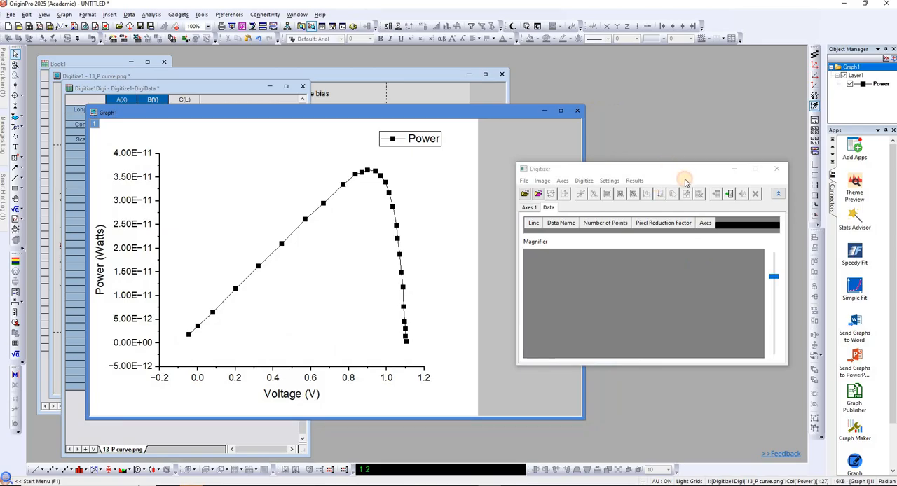
{"action": "left_click_drag", "start_coordinate": [667, 170], "coordinate": [741, 214]}
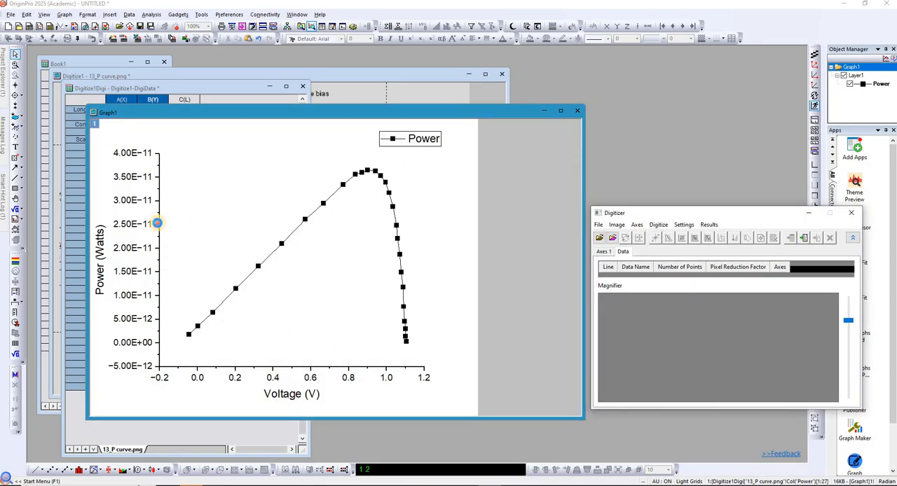
Show the graph's top, left and right axes so that the plot is fully framed.
{"action": "left_click", "coordinate": [157, 223]}
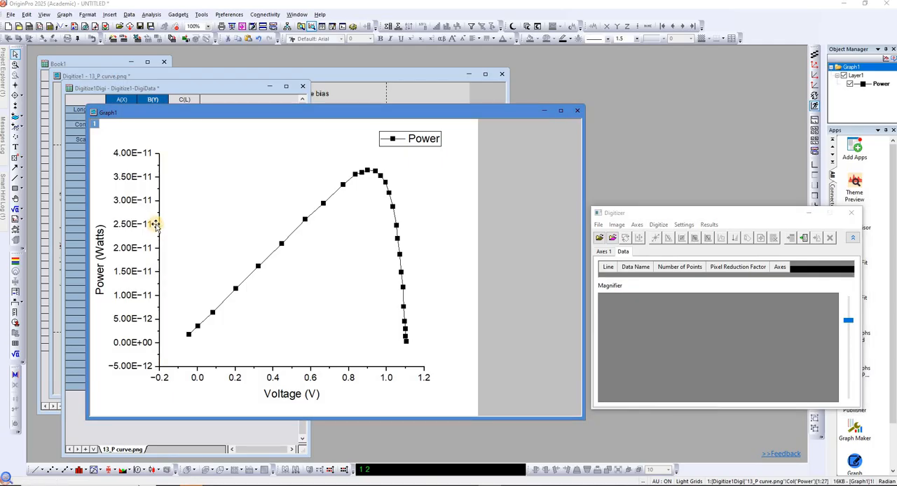
{"action": "double_click", "coordinate": [157, 225]}
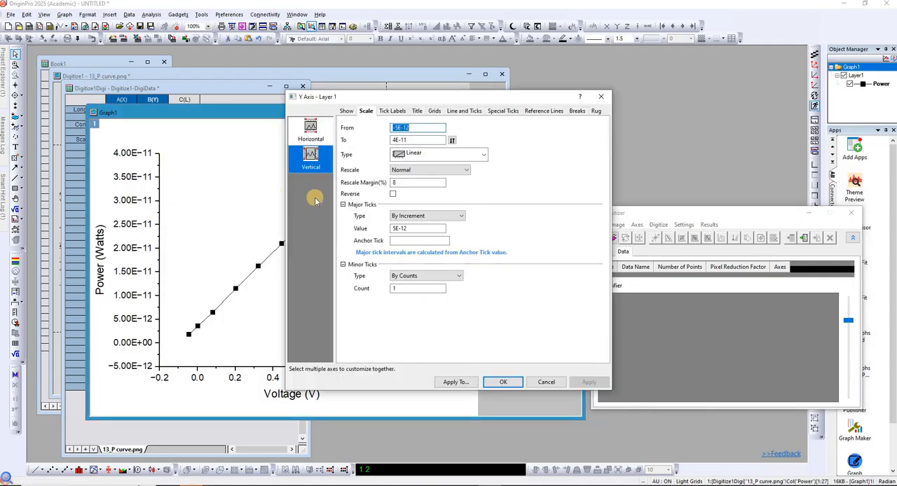
{"action": "left_click", "coordinate": [347, 112]}
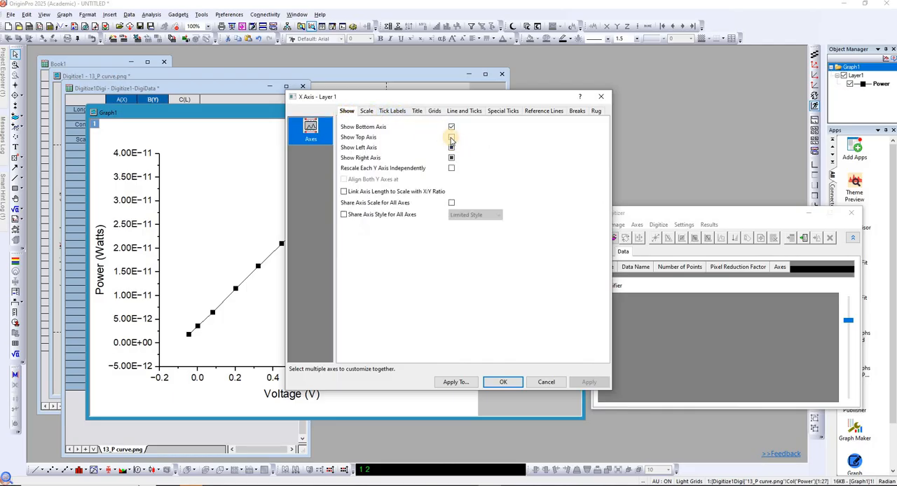
{"action": "left_click", "coordinate": [451, 137]}
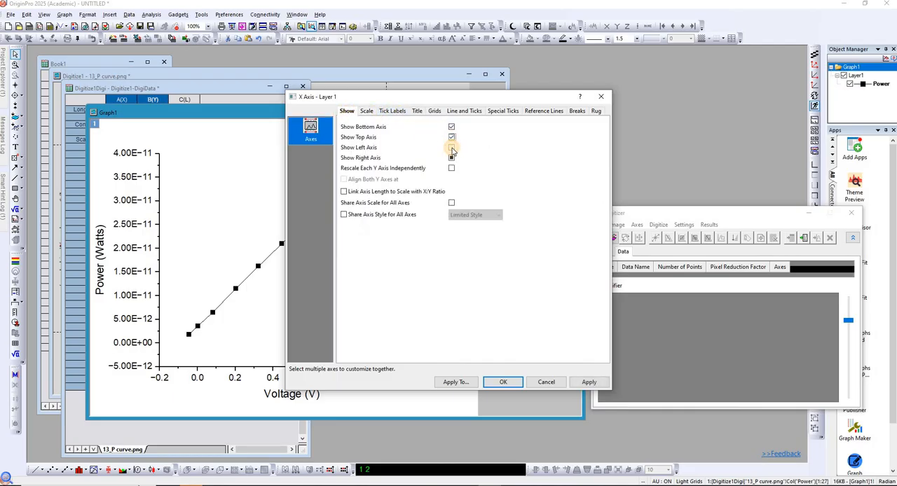
{"action": "left_click", "coordinate": [452, 148]}
{"action": "left_click", "coordinate": [452, 160]}
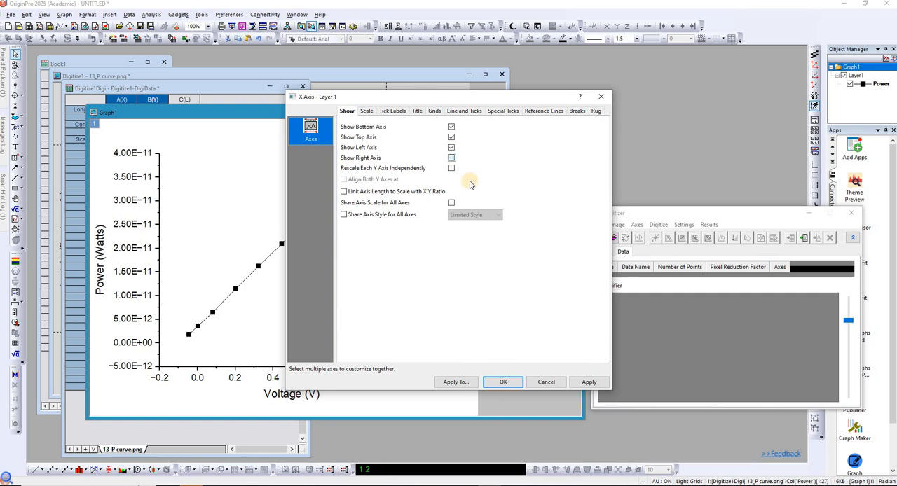
{"action": "left_click", "coordinate": [585, 383]}
{"action": "left_click", "coordinate": [504, 382]}
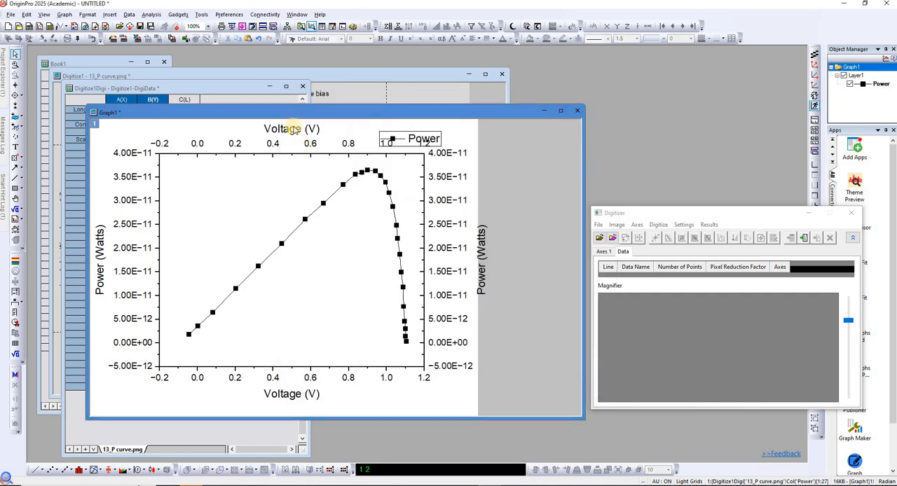
Delete the titles and tick labels of the graph's top and right axes.
{"action": "left_click", "coordinate": [292, 130]}
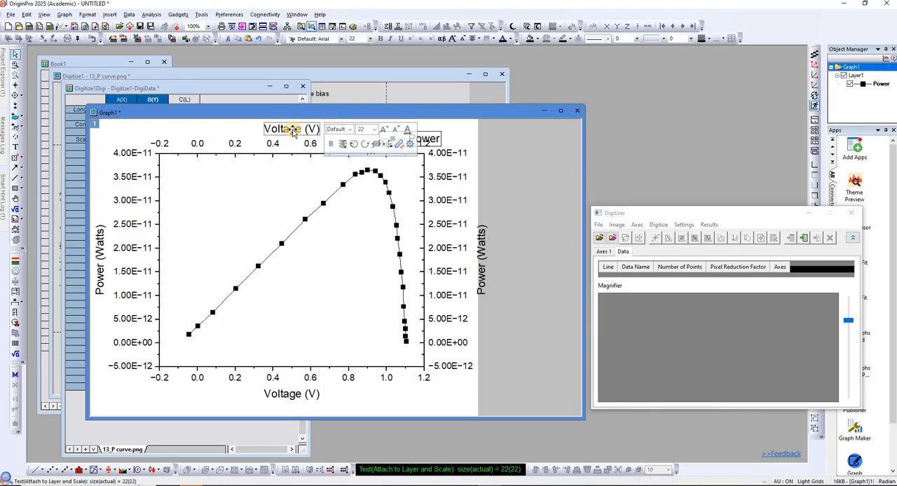
{"action": "key", "text": "Delete"}
{"action": "left_click", "coordinate": [272, 143]}
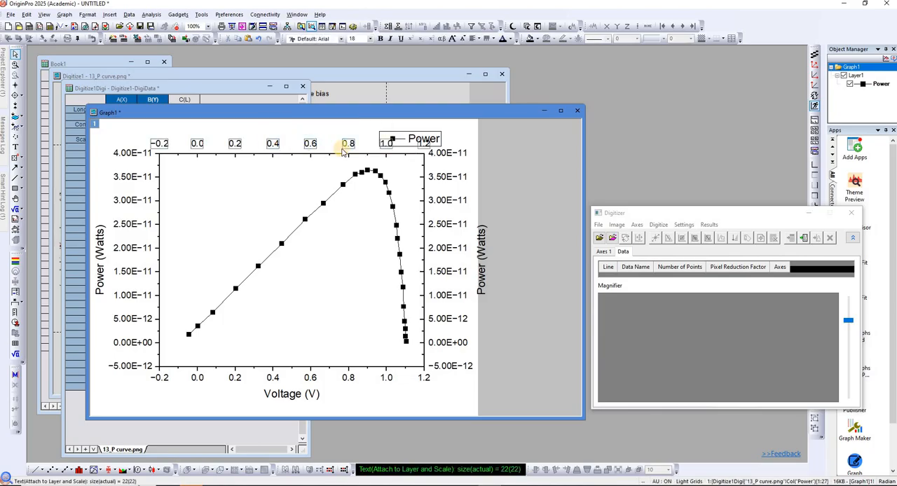
{"action": "key", "text": "Delete"}
{"action": "left_click", "coordinate": [479, 243]}
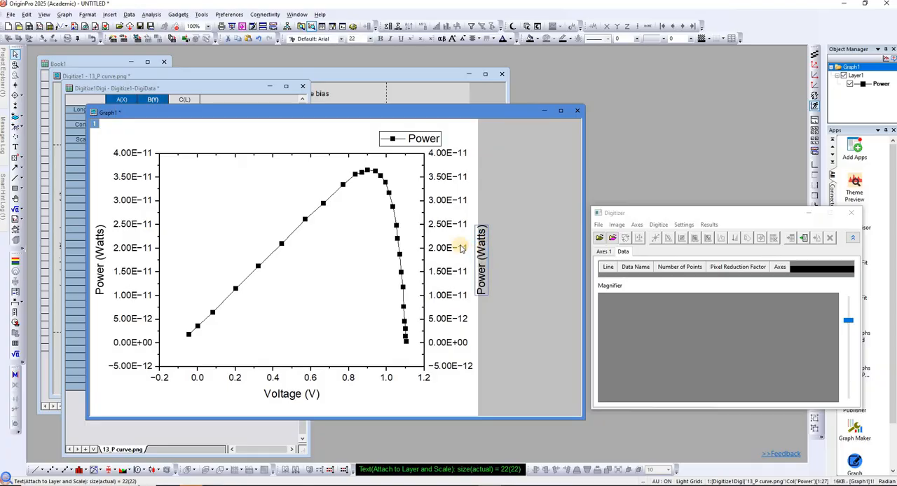
{"action": "key", "text": "Delete"}
{"action": "left_click", "coordinate": [448, 224]}
{"action": "key", "text": "Delete"}
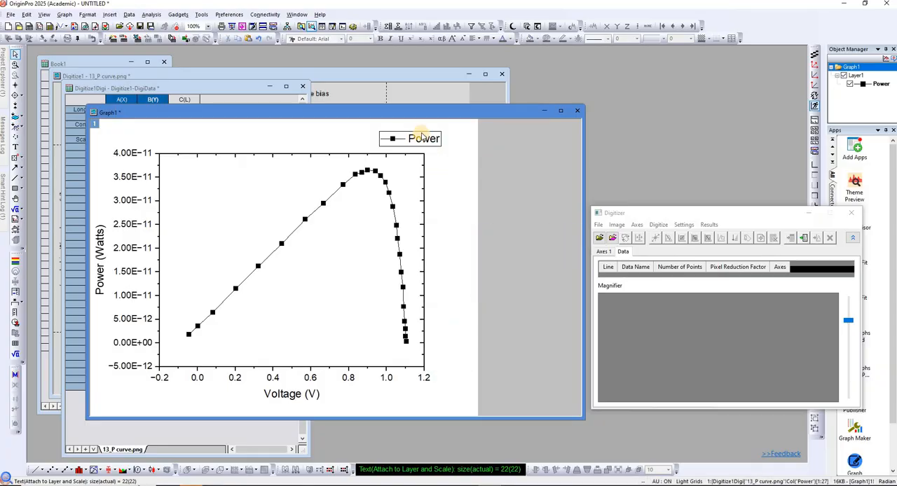
Move the Power legend inside the plot frame, near its upper left corner.
{"action": "left_click", "coordinate": [421, 135]}
{"action": "left_click_drag", "start_coordinate": [422, 136], "coordinate": [208, 171]}
{"action": "left_click", "coordinate": [407, 202]}
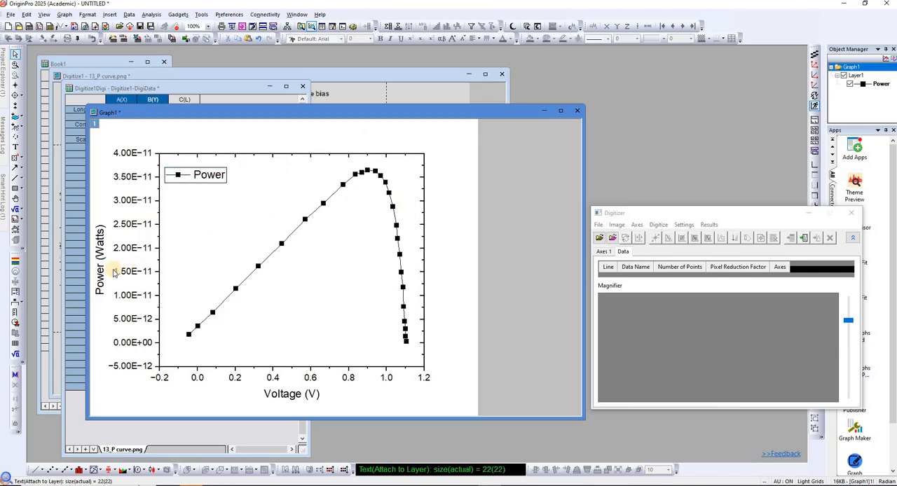
Replace the bottom axis title's linked text with the plain text "Voltage (V)".
{"action": "double_click", "coordinate": [296, 395]}
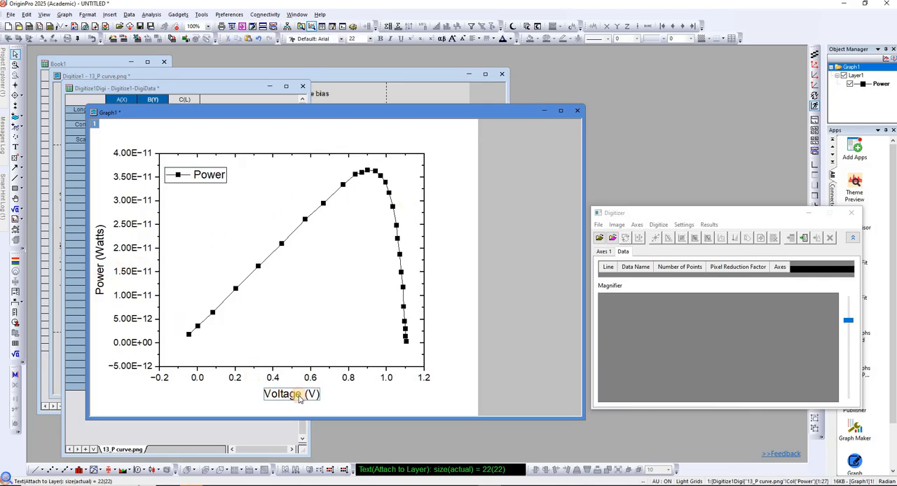
{"action": "left_click_drag", "start_coordinate": [308, 398], "coordinate": [272, 400]}
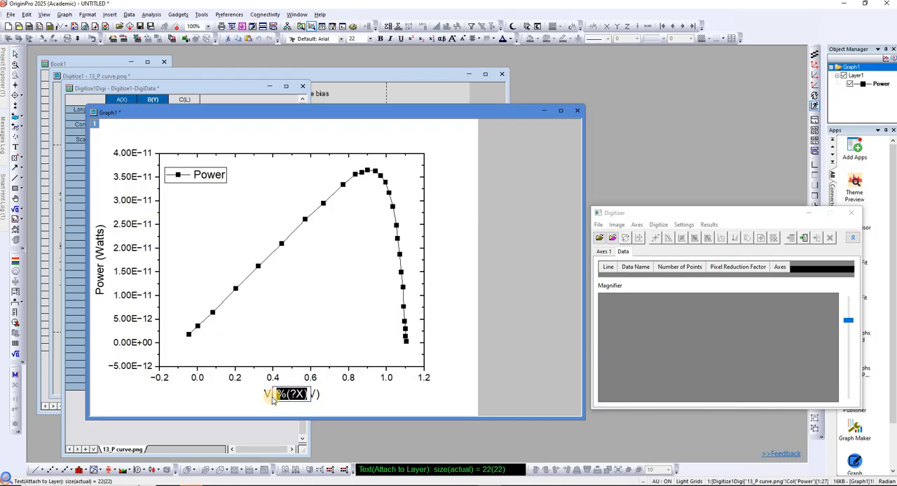
{"action": "type", "text": "Volta"}
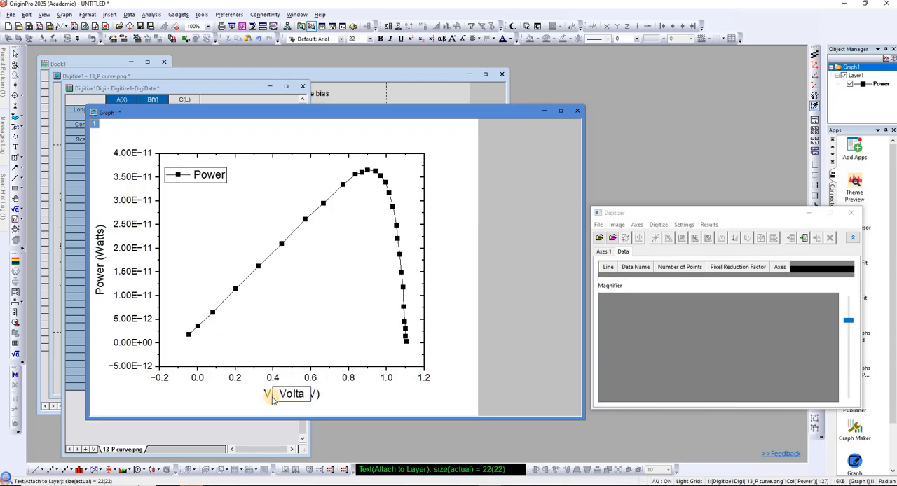
{"action": "type", "text": "ge (V"}
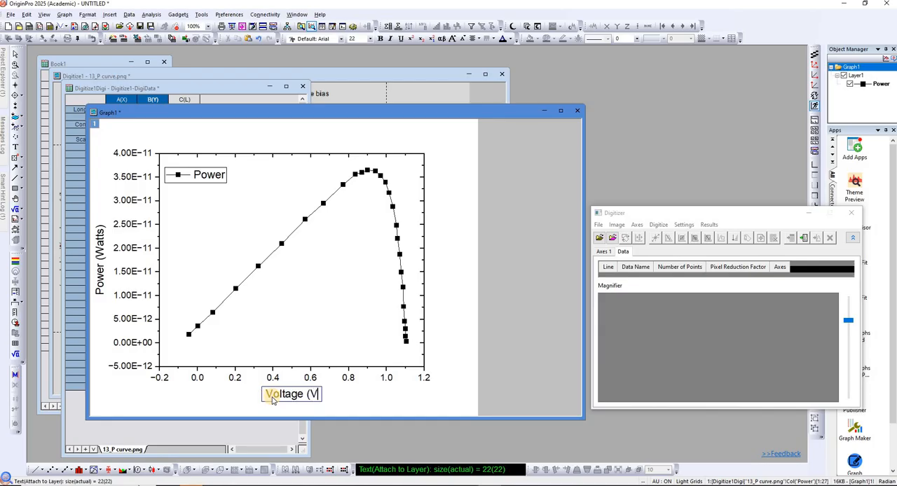
{"action": "type", "text": ")"}
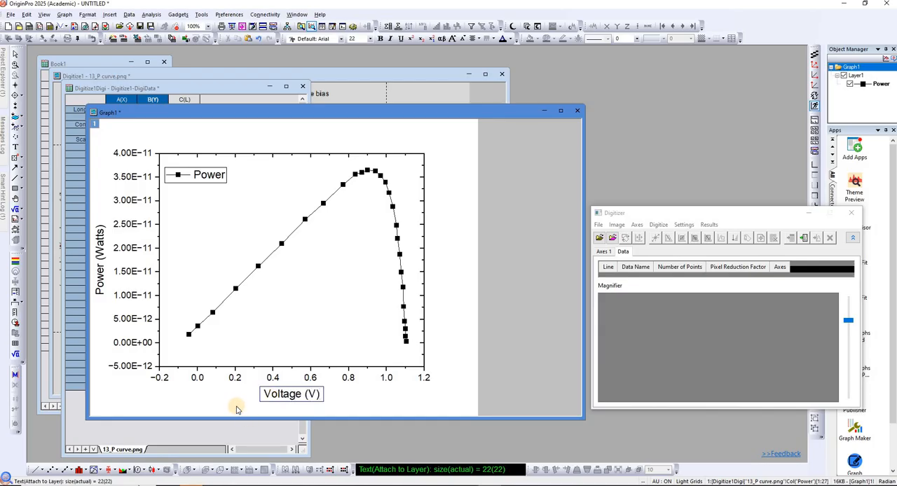
{"action": "left_click", "coordinate": [291, 384]}
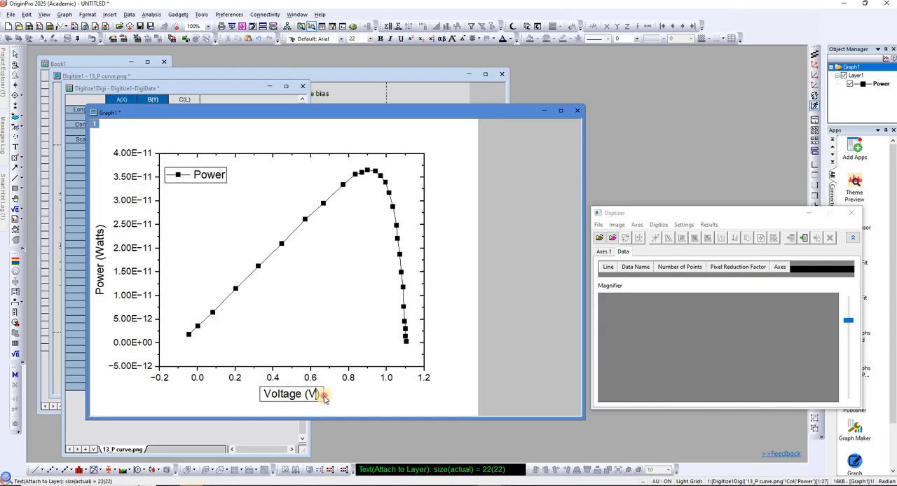
{"action": "left_click", "coordinate": [320, 397]}
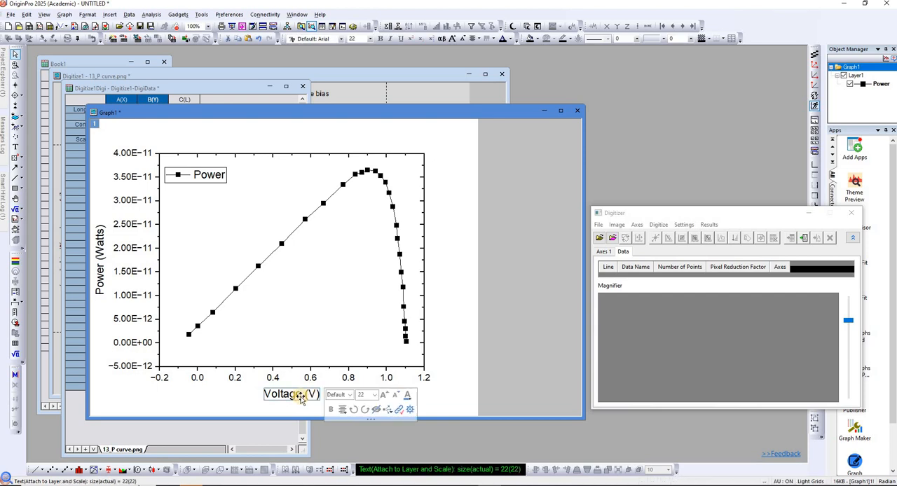
Format the whole Voltage (V) axis title in bold at font size 24.
{"action": "double_click", "coordinate": [265, 397]}
{"action": "left_click_drag", "start_coordinate": [265, 397], "coordinate": [325, 398]}
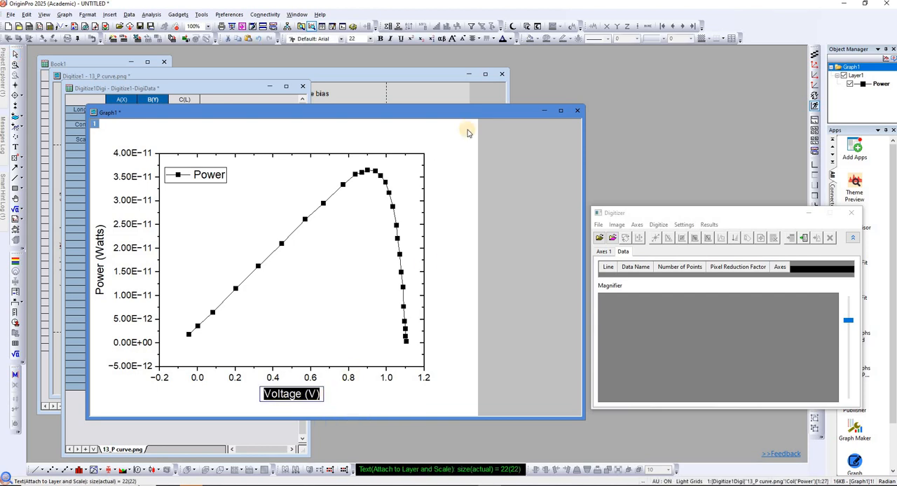
{"action": "left_click", "coordinate": [369, 39]}
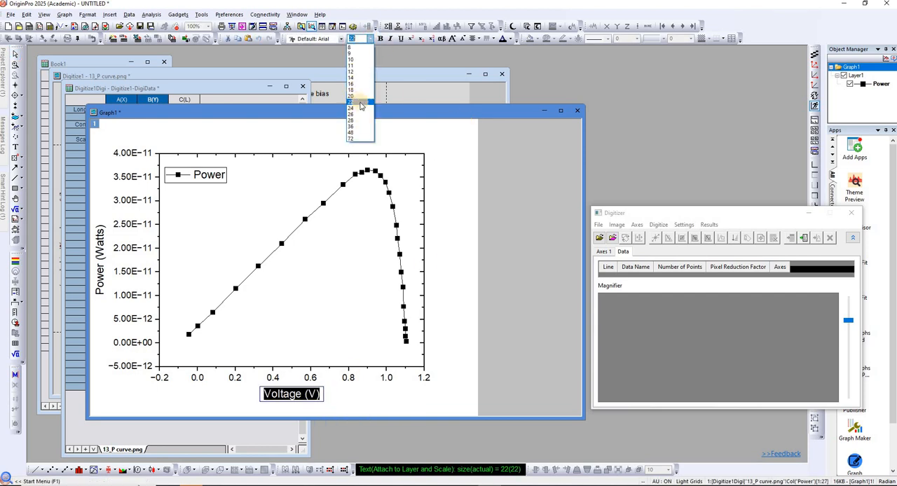
{"action": "left_click", "coordinate": [359, 107]}
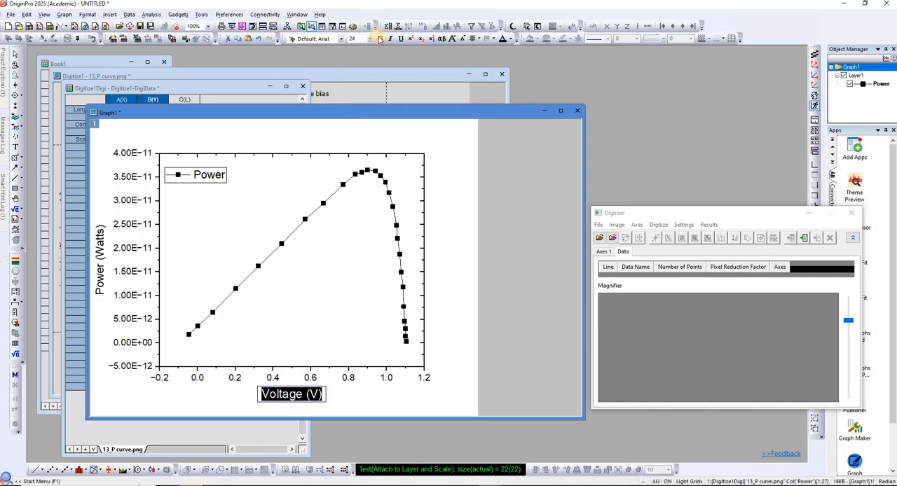
{"action": "left_click", "coordinate": [456, 331]}
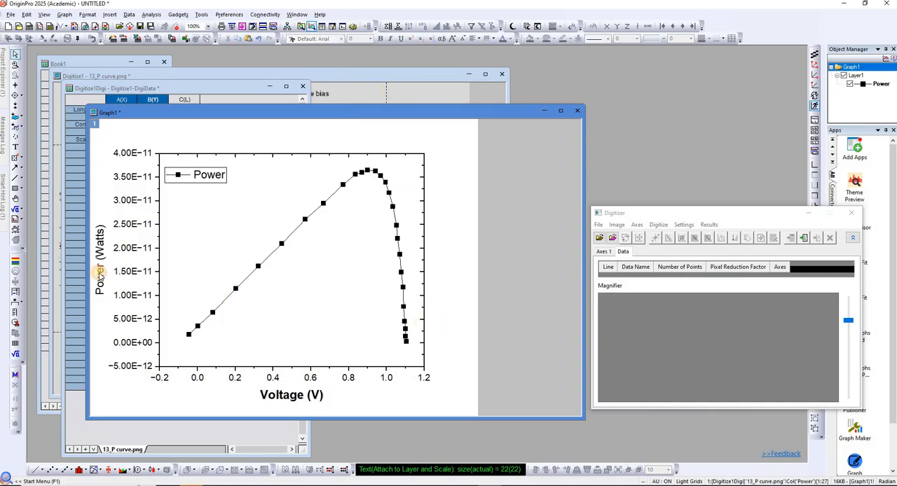
Replace the left axis title's linked text with the plain text "Power (Watts)".
{"action": "double_click", "coordinate": [100, 277]}
{"action": "left_click_drag", "start_coordinate": [128, 262], "coordinate": [89, 266]}
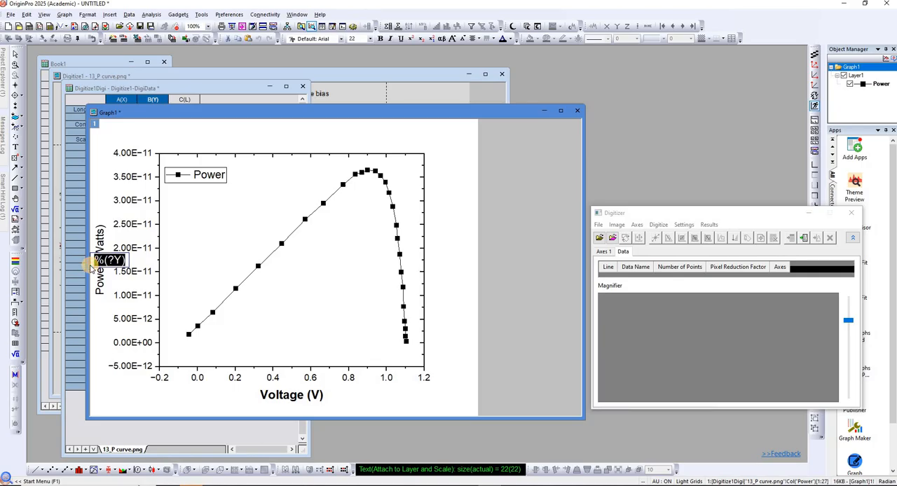
{"action": "type", "text": "Pow"}
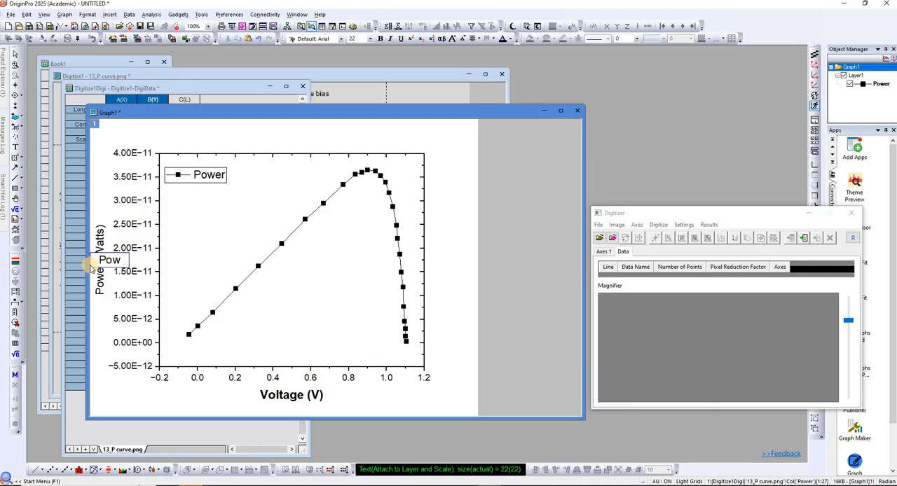
{"action": "type", "text": "er (Watts"}
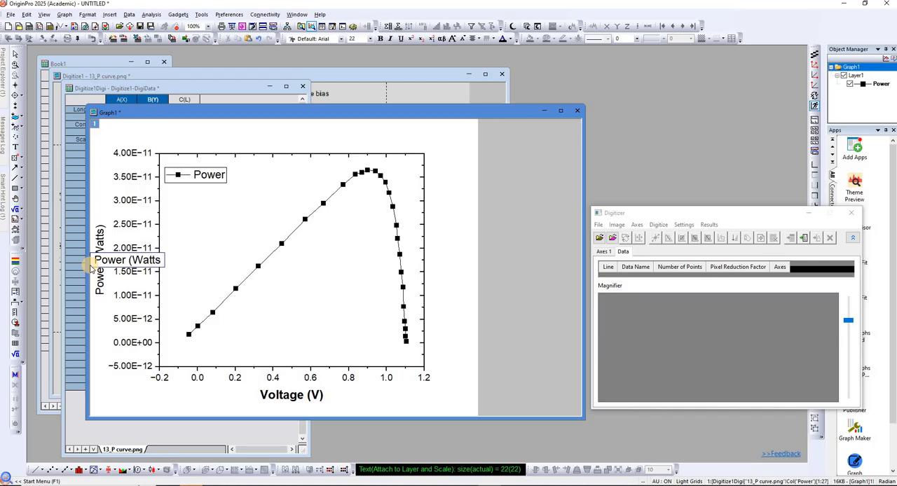
Format the whole Power (Watts) axis title in bold at font size 24.
{"action": "left_click_drag", "start_coordinate": [166, 261], "coordinate": [81, 265]}
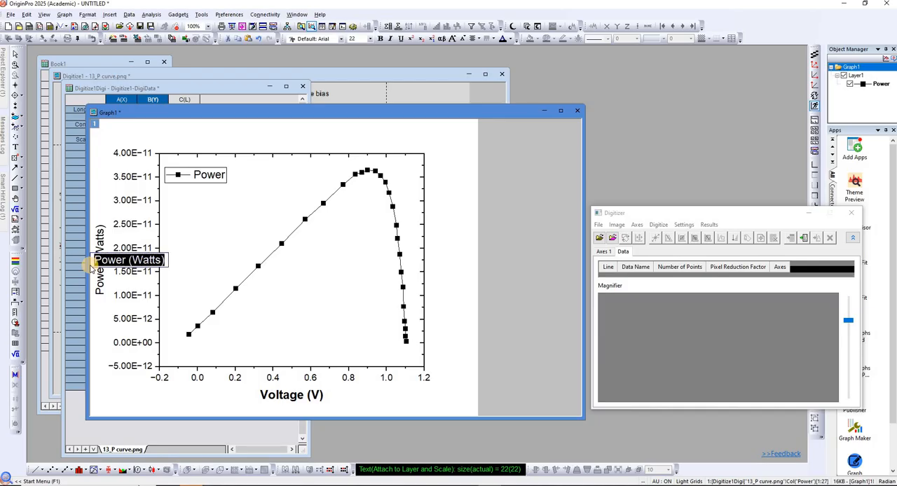
{"action": "left_click", "coordinate": [371, 39]}
{"action": "left_click", "coordinate": [358, 114]}
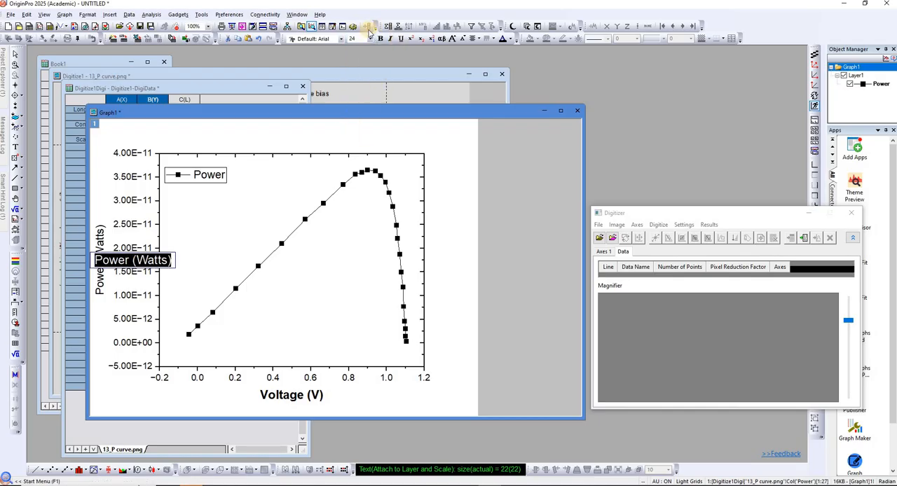
{"action": "left_click", "coordinate": [380, 38]}
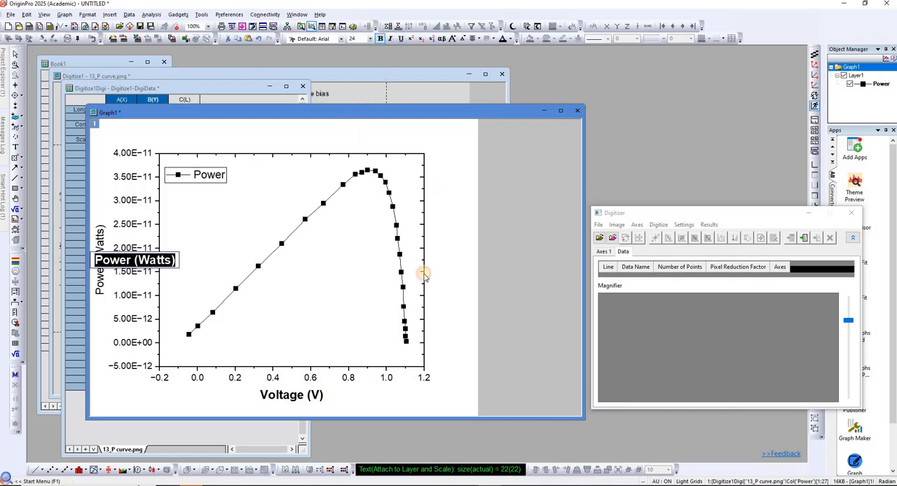
{"action": "left_click", "coordinate": [423, 275]}
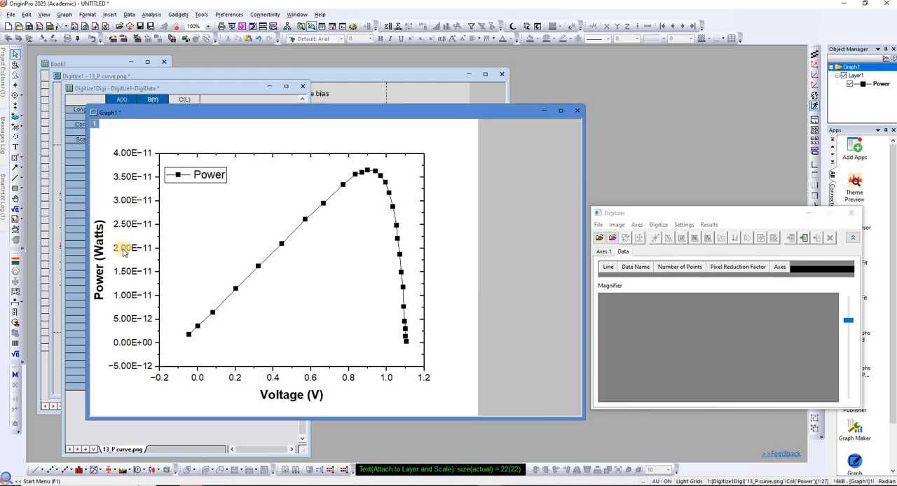
{"action": "left_click", "coordinate": [320, 184]}
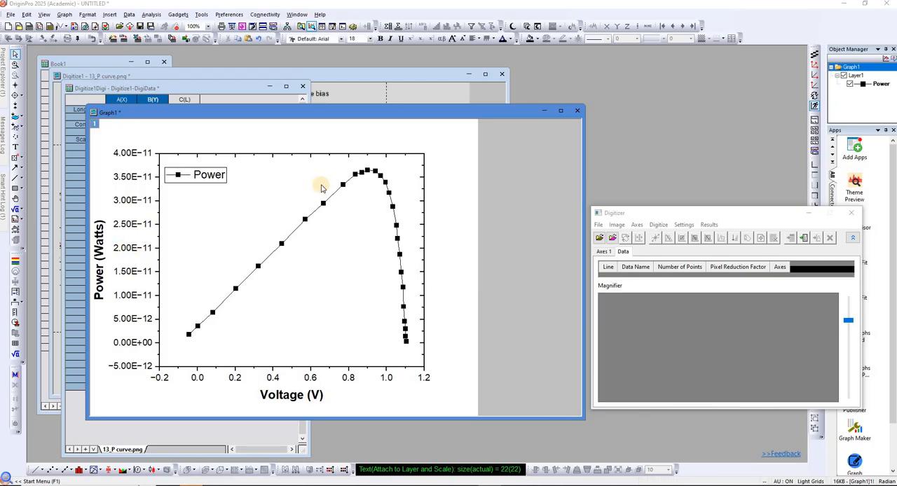
Display the left axis tick labels in the Scientific:10^3 notation and apply it.
{"action": "double_click", "coordinate": [422, 175]}
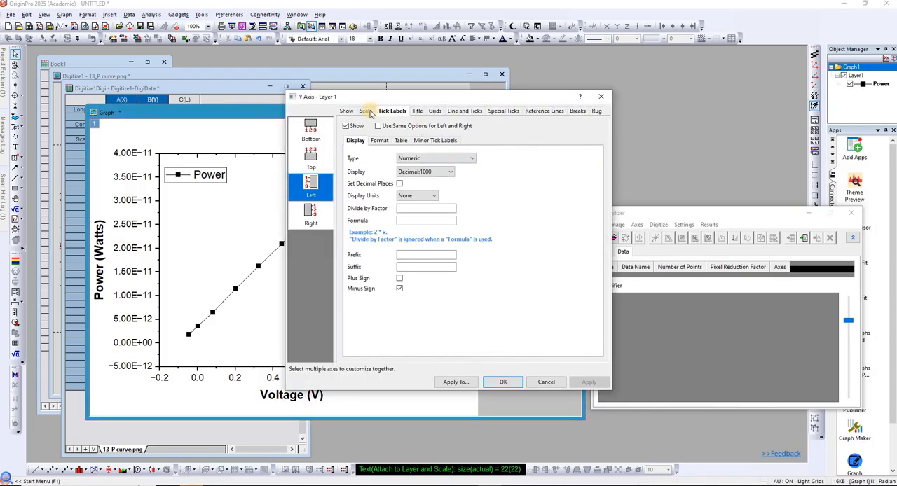
{"action": "left_click", "coordinate": [440, 174]}
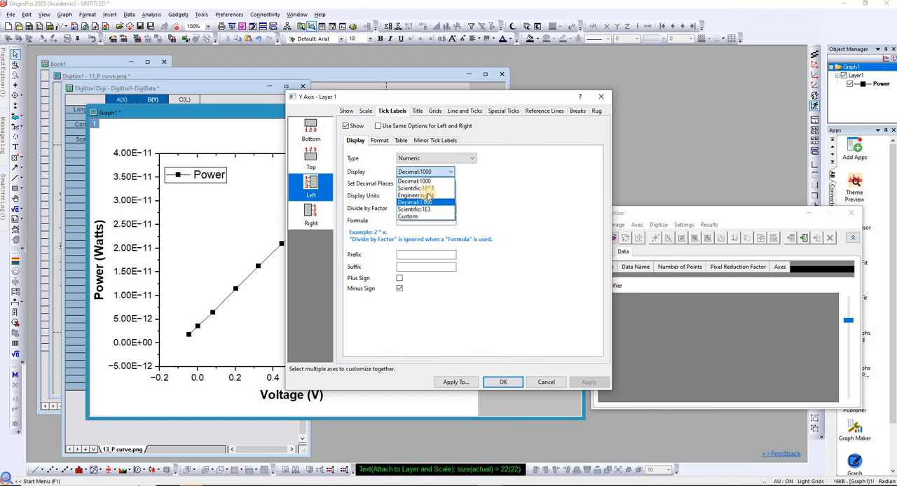
{"action": "left_click", "coordinate": [415, 188]}
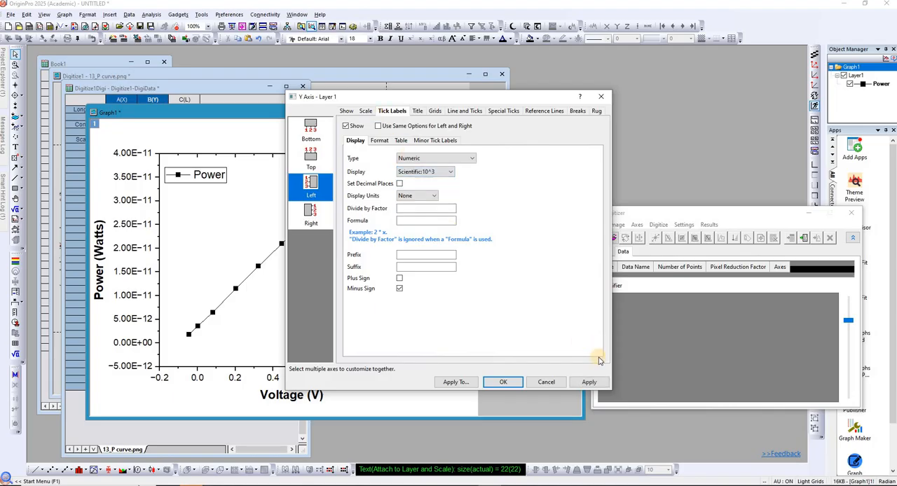
{"action": "left_click", "coordinate": [597, 387]}
{"action": "left_click", "coordinate": [598, 384]}
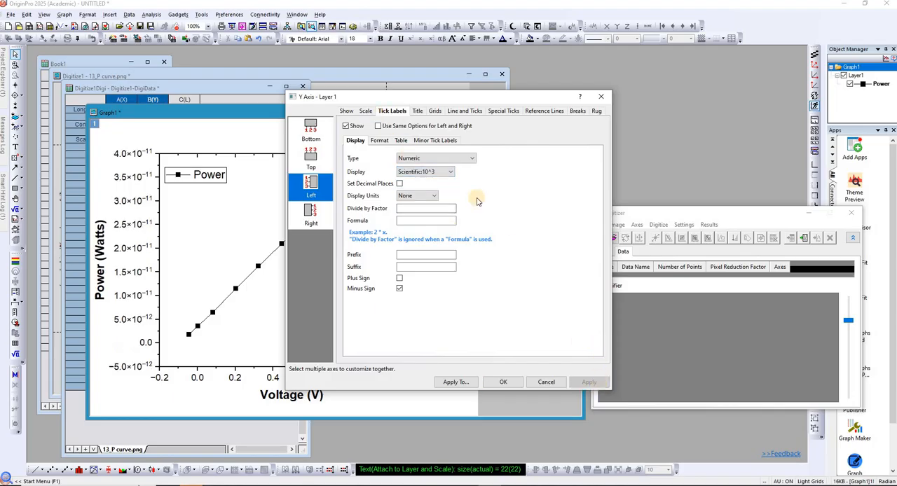
Set the vertical axis scale's minor tick count to 4 and apply it.
{"action": "left_click", "coordinate": [366, 112]}
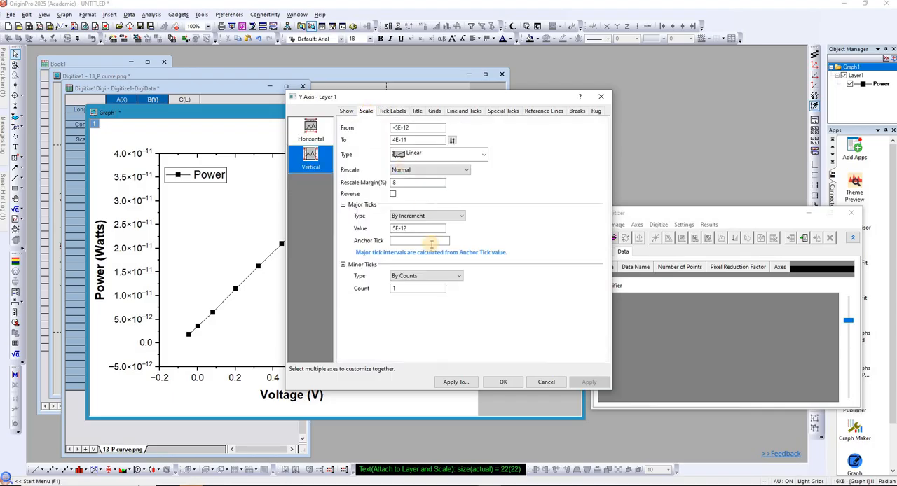
{"action": "left_click", "coordinate": [400, 231]}
{"action": "left_click", "coordinate": [393, 289]}
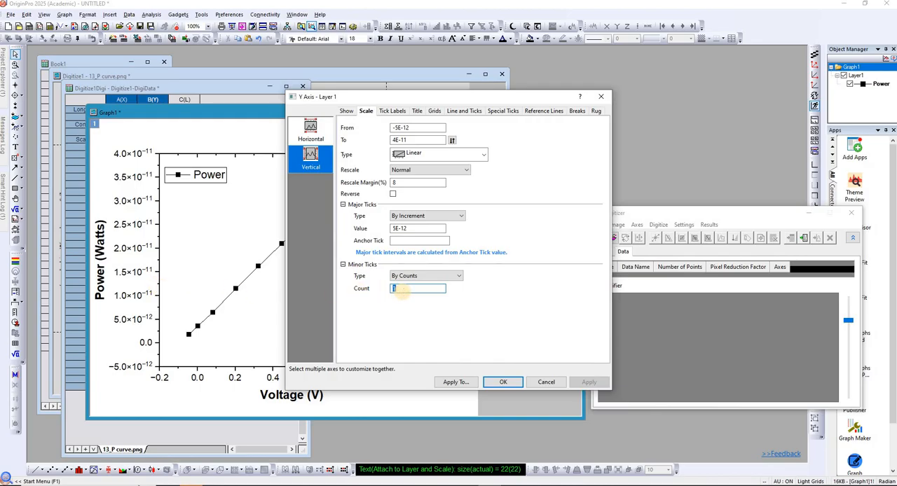
{"action": "type", "text": "4"}
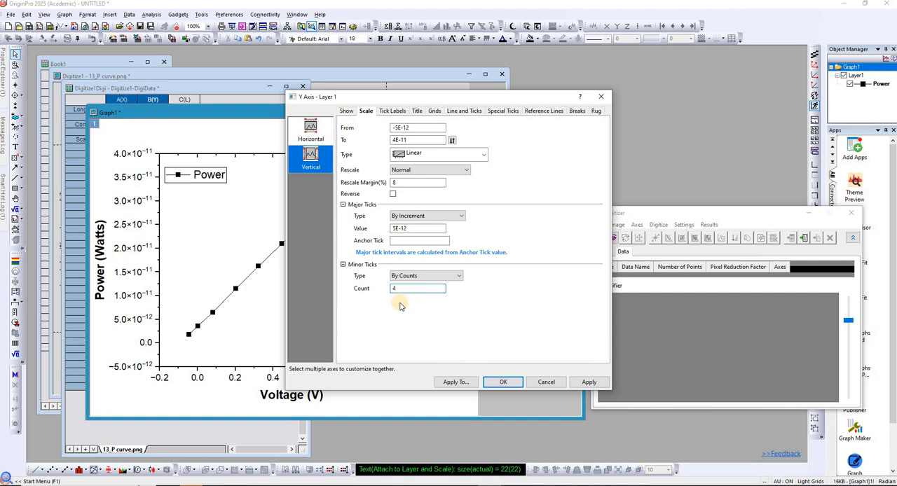
{"action": "left_click", "coordinate": [590, 383]}
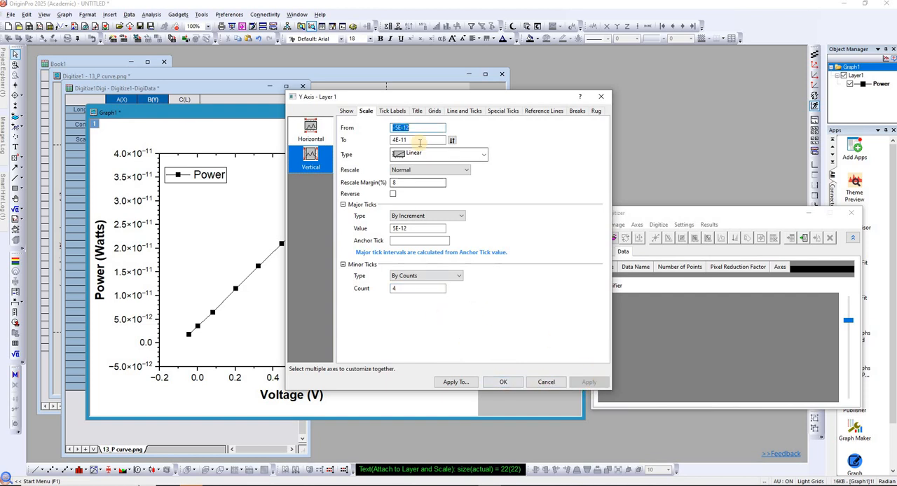
Set the horizontal axis scale's minor tick count to 4 and apply it.
{"action": "left_click", "coordinate": [316, 134]}
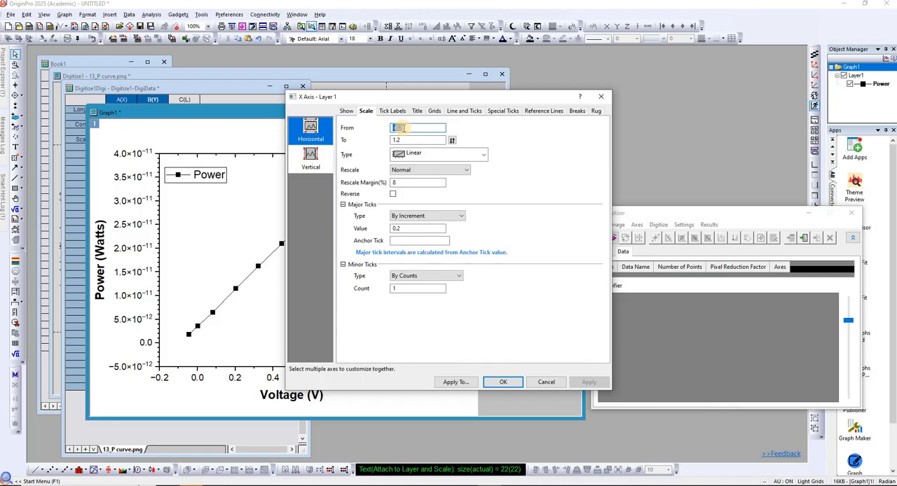
{"action": "left_click", "coordinate": [385, 288]}
{"action": "type", "text": "4"}
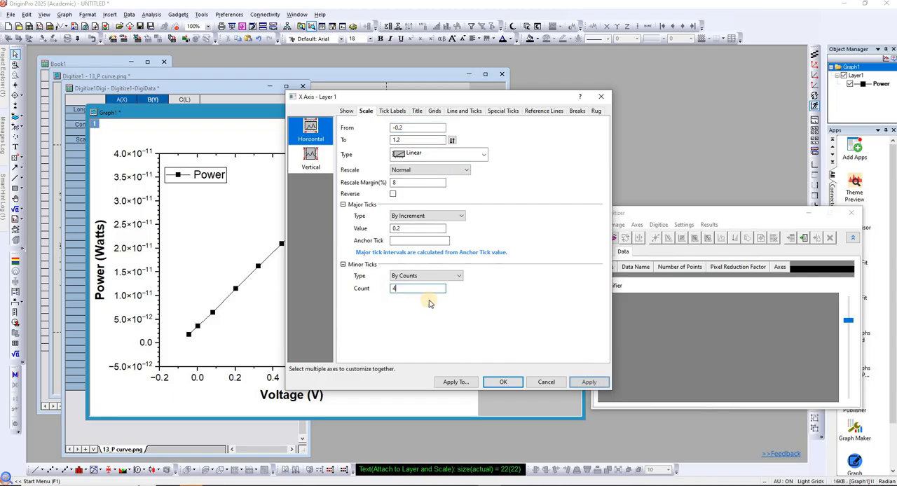
{"action": "left_click", "coordinate": [587, 382]}
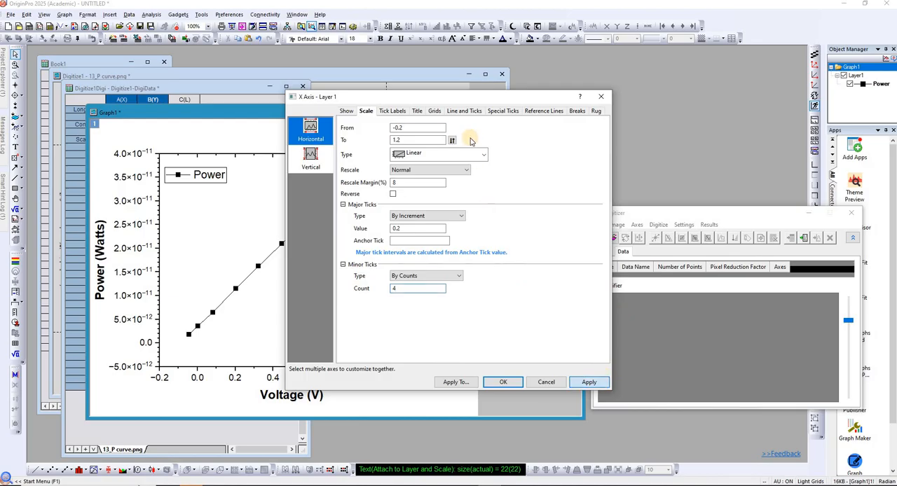
Make the horizontal axis scale start from 0 and close the axis settings.
{"action": "left_click_drag", "start_coordinate": [451, 95], "coordinate": [616, 100]}
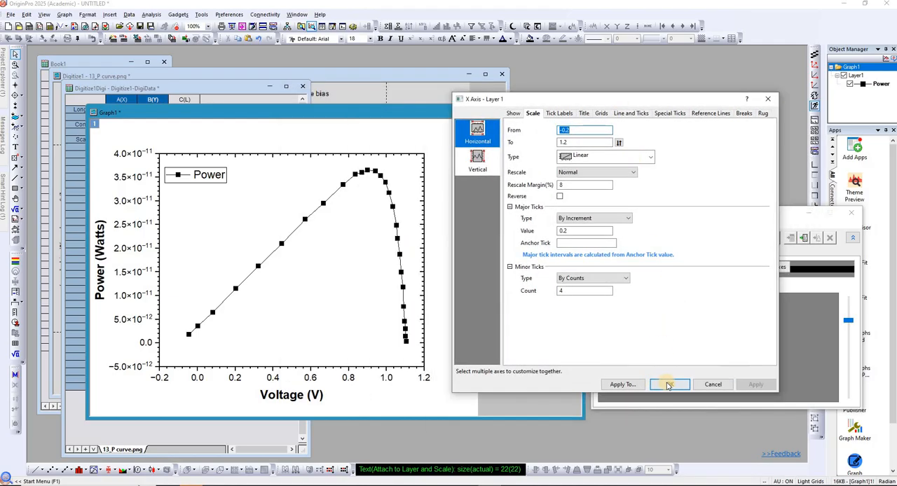
{"action": "left_click", "coordinate": [560, 129]}
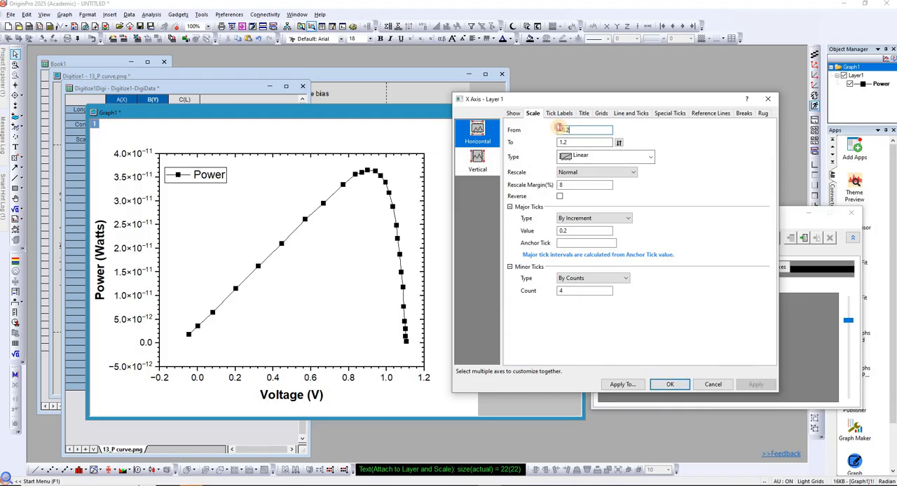
{"action": "type", "text": "0"}
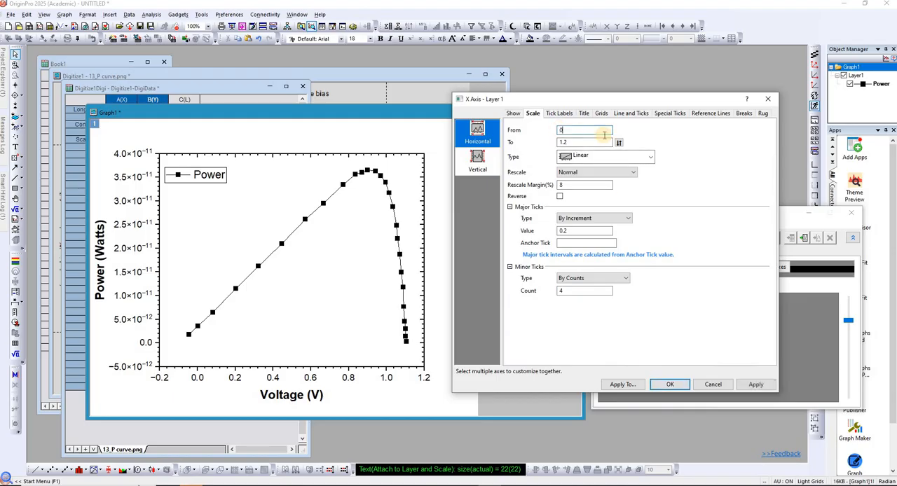
{"action": "left_click", "coordinate": [754, 385]}
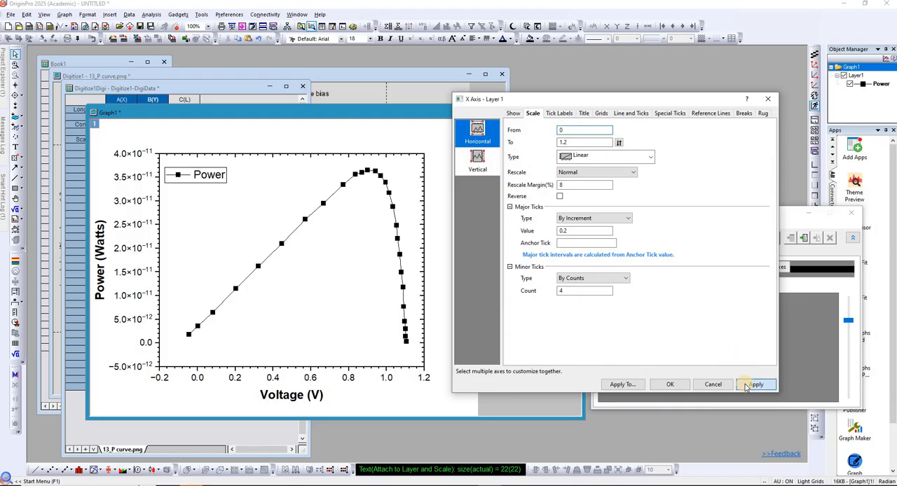
{"action": "left_click", "coordinate": [667, 385]}
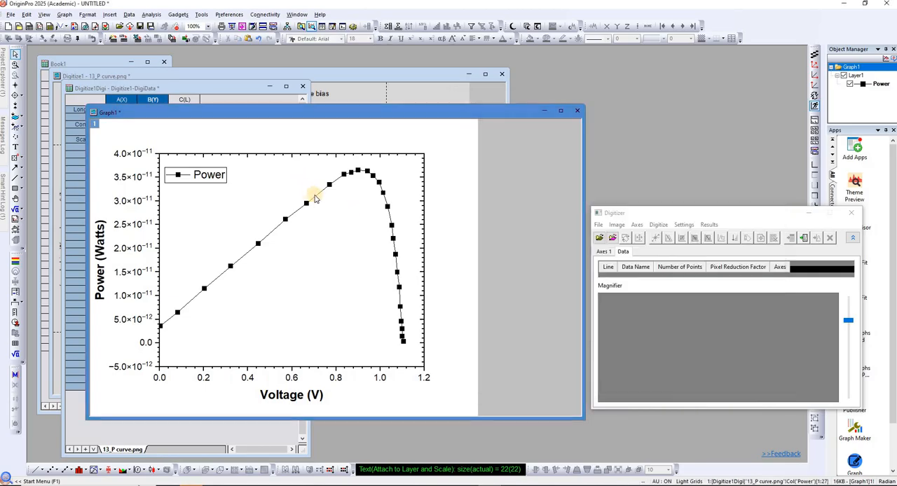
Change the Power curve's symbols to spheres of size 15 with a blue edge color.
{"action": "double_click", "coordinate": [381, 180]}
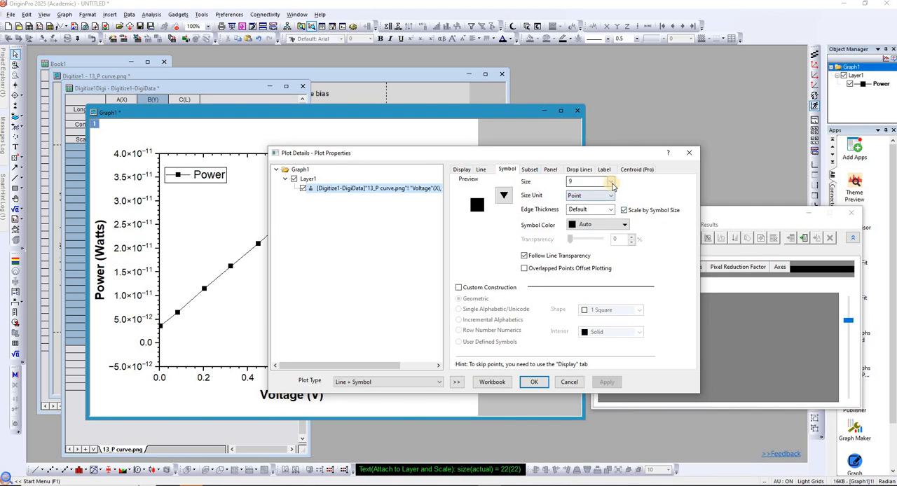
{"action": "left_click", "coordinate": [612, 182]}
{"action": "left_click", "coordinate": [576, 236]}
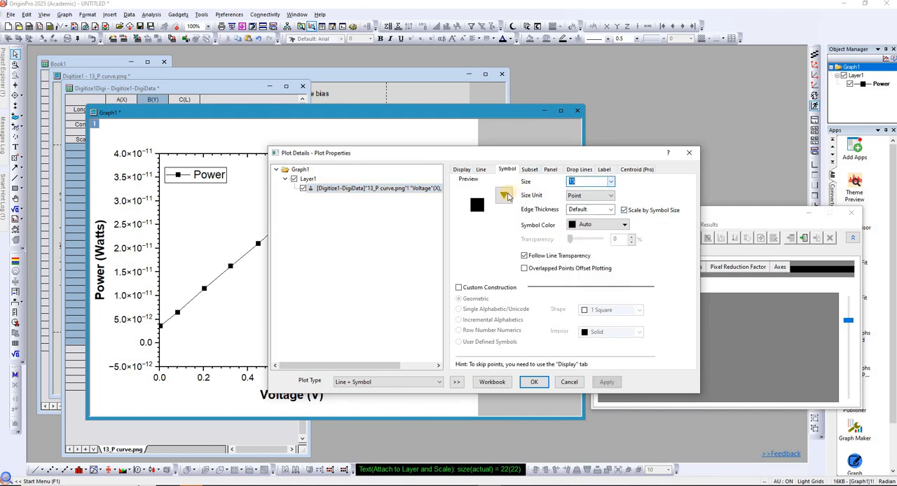
{"action": "left_click", "coordinate": [503, 195]}
{"action": "left_click", "coordinate": [494, 306]}
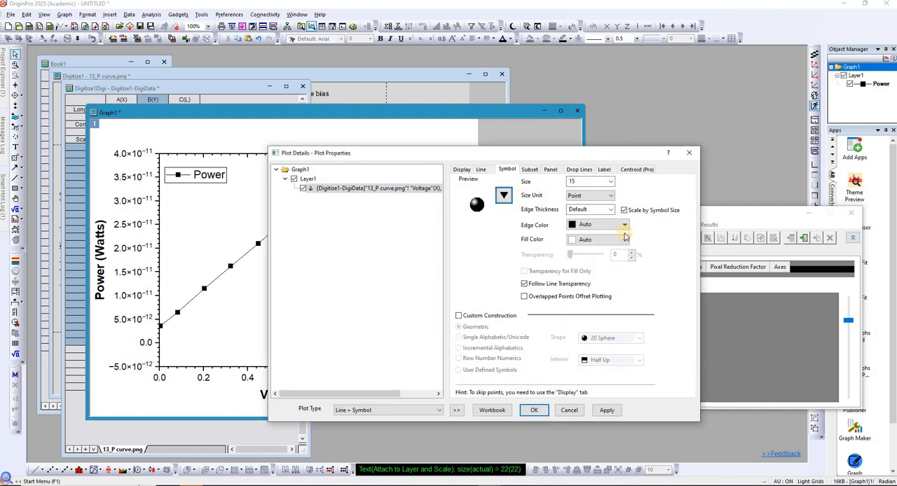
{"action": "left_click", "coordinate": [623, 226]}
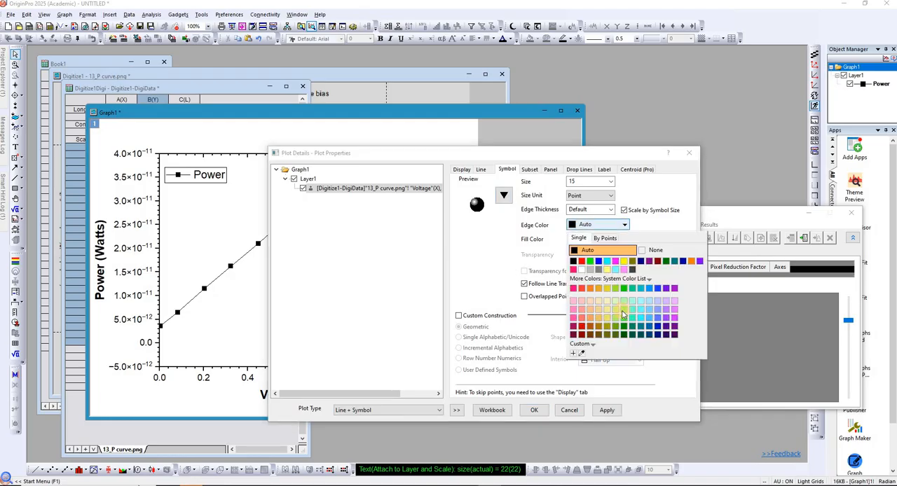
{"action": "left_click", "coordinate": [598, 262]}
{"action": "left_click", "coordinate": [607, 410]}
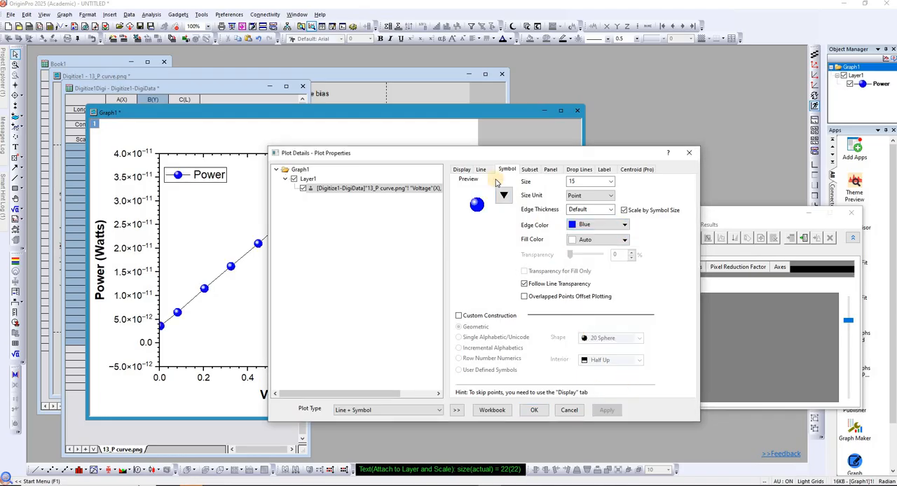
Set the Power curve's connecting line to width 4 and color blue, and close the plot details.
{"action": "left_click", "coordinate": [482, 171]}
{"action": "left_click_drag", "start_coordinate": [547, 153], "coordinate": [635, 133]}
{"action": "left_click", "coordinate": [657, 213]}
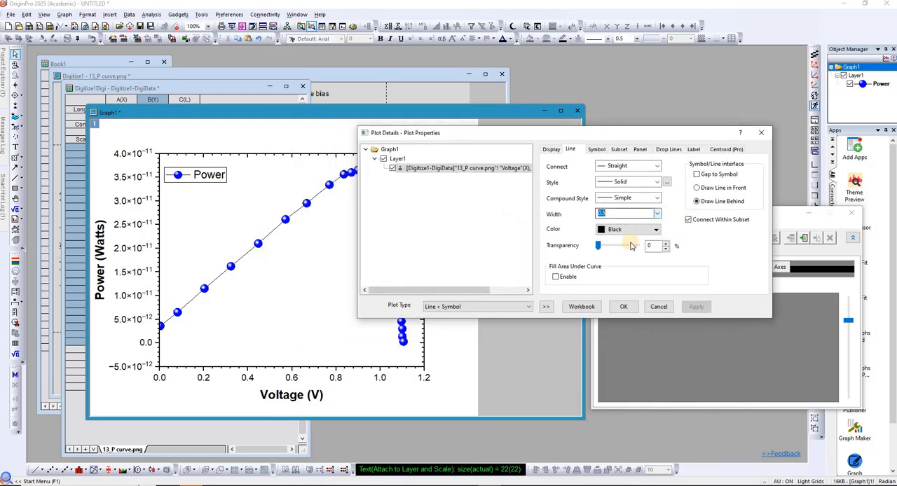
{"action": "left_click", "coordinate": [610, 265]}
{"action": "left_click", "coordinate": [652, 230]}
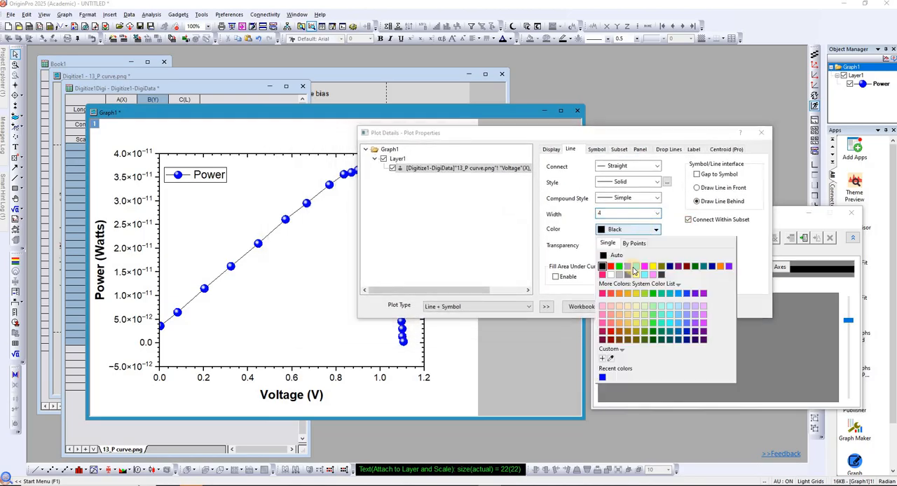
{"action": "left_click", "coordinate": [629, 267]}
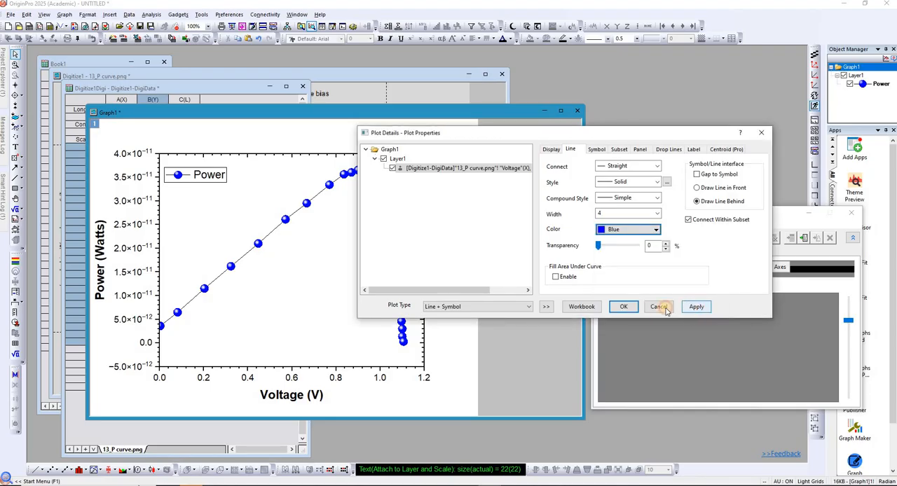
{"action": "left_click", "coordinate": [629, 310]}
{"action": "left_click", "coordinate": [627, 309]}
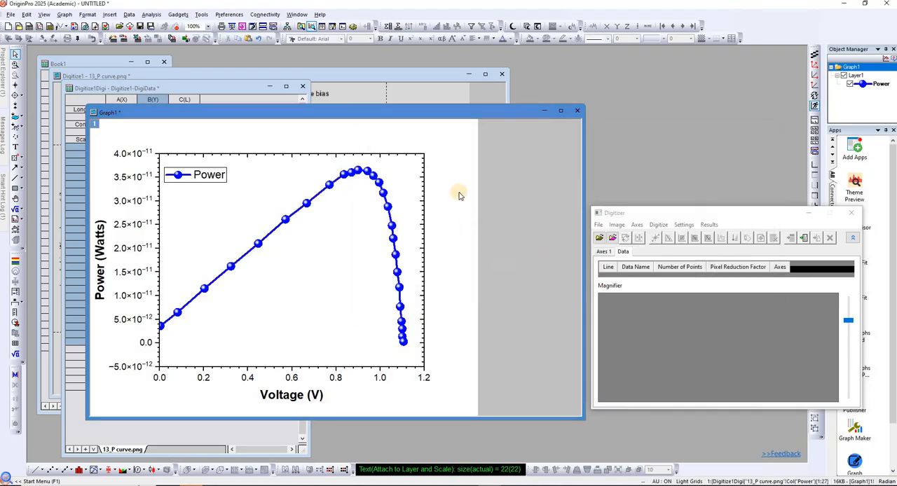
Export the power-voltage graph as a PNG image named PV Curve at 300 DPI.
{"action": "left_click_drag", "start_coordinate": [294, 116], "coordinate": [403, 118]}
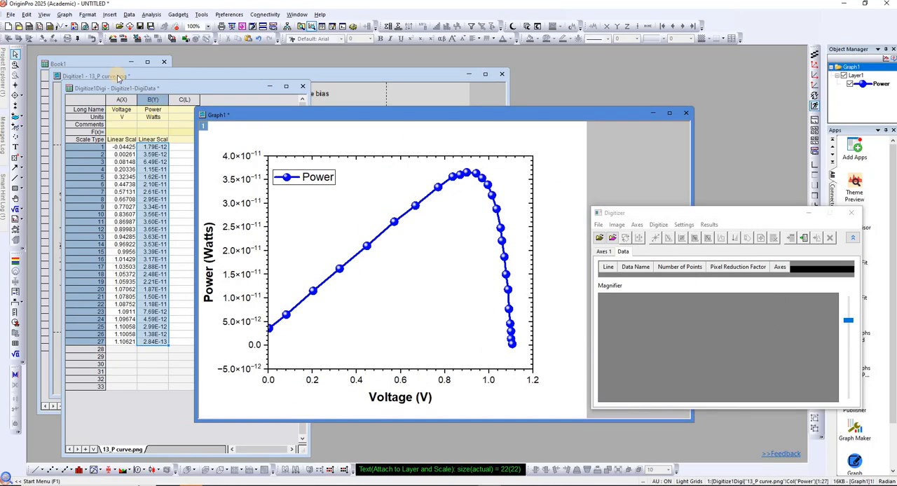
{"action": "left_click", "coordinate": [11, 14]}
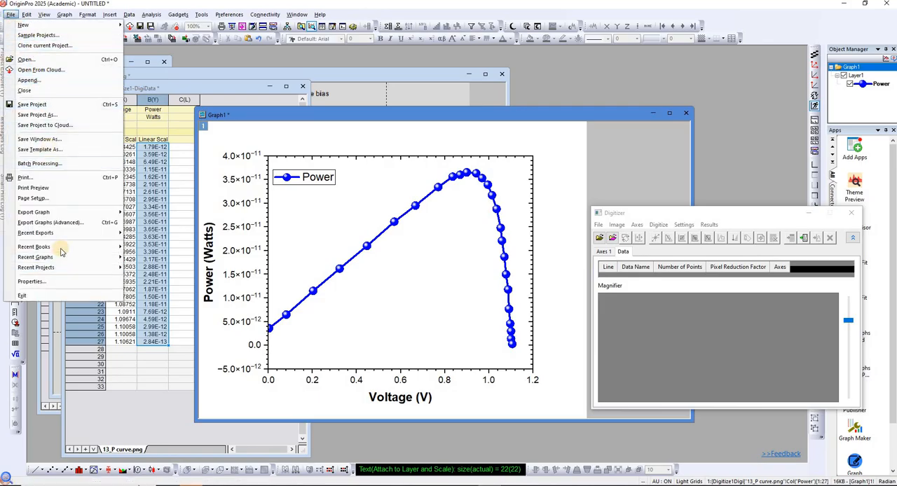
{"action": "mouse_move", "coordinate": [70, 212]}
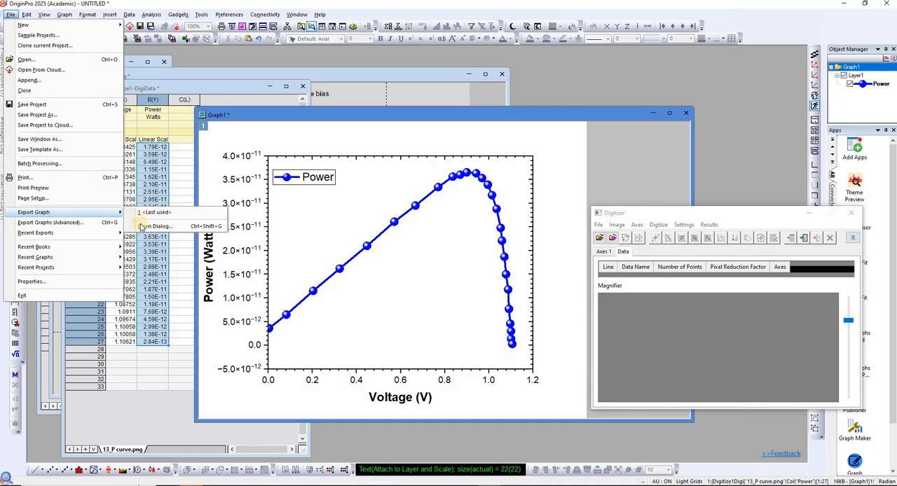
{"action": "left_click", "coordinate": [147, 227]}
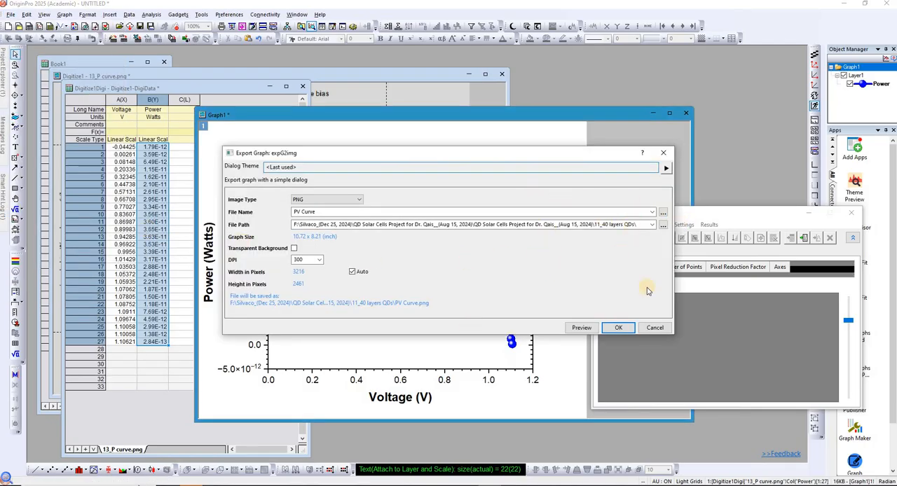
{"action": "left_click", "coordinate": [619, 328]}
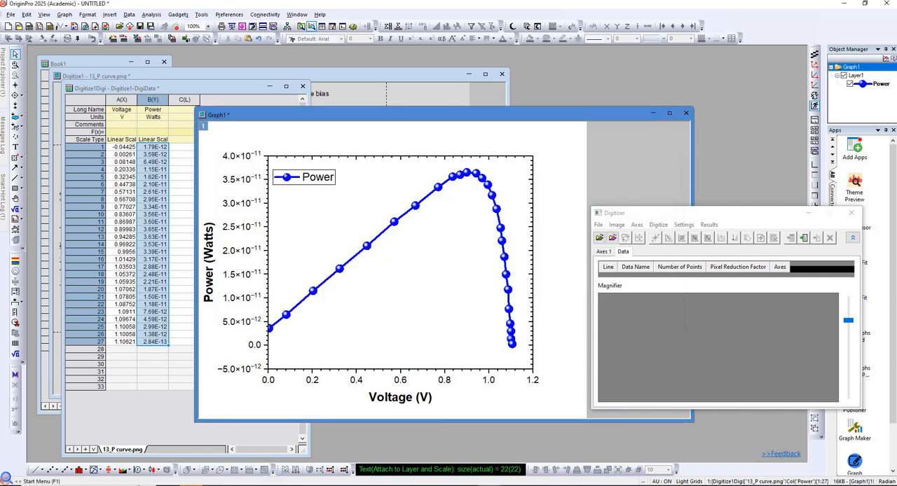
Locate the PV Curve image in the 11_40 layers QDs folder in File Explorer and view it in the photo viewer.
{"action": "left_click", "coordinate": [328, 485]}
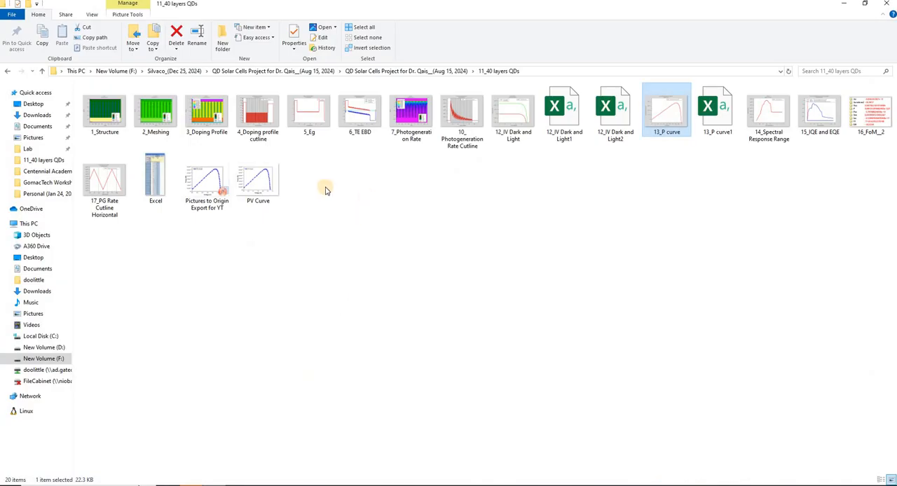
{"action": "left_click", "coordinate": [251, 188]}
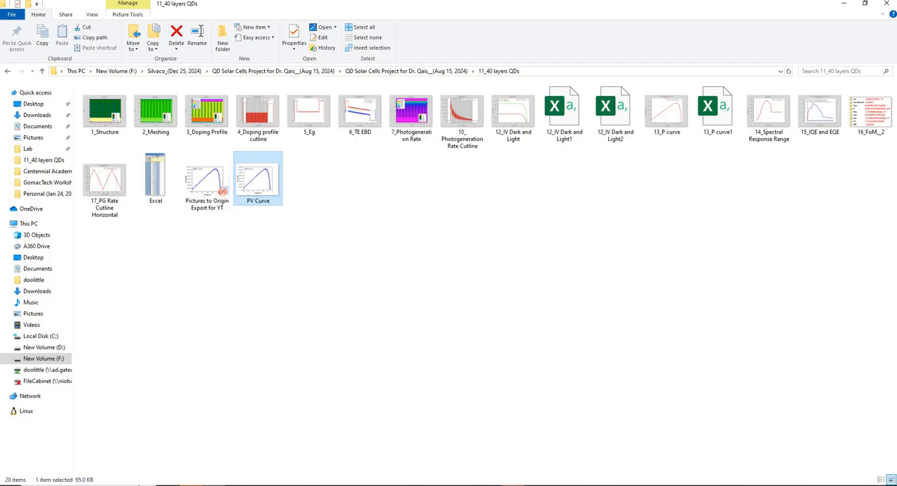
{"action": "left_click", "coordinate": [565, 459]}
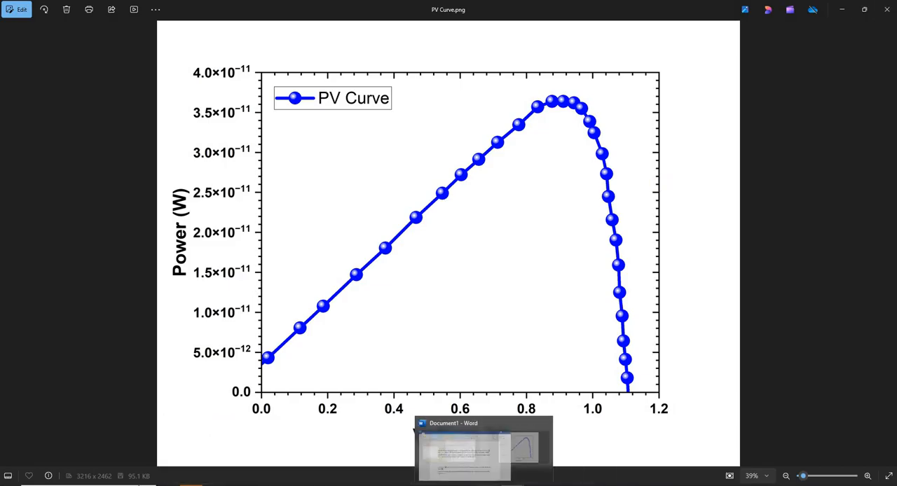
Switch back to OriginPro and review the worksheet's Voltage and Power columns beside the plotted graph.
{"action": "left_click", "coordinate": [468, 485]}
{"action": "left_click_drag", "start_coordinate": [374, 124], "coordinate": [461, 105]}
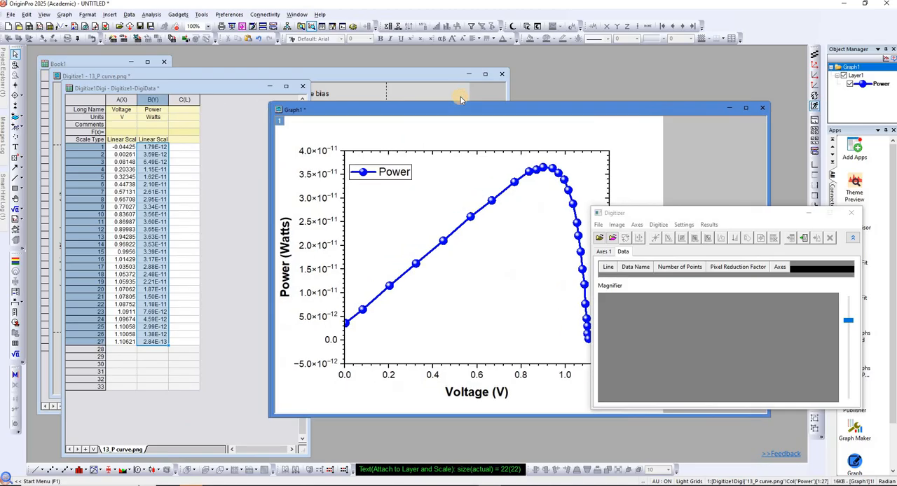
{"action": "left_click", "coordinate": [122, 102]}
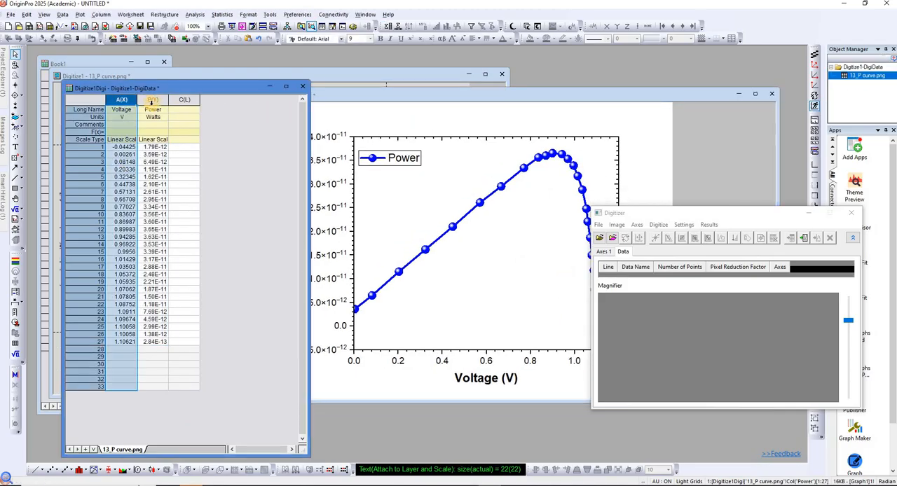
{"action": "left_click", "coordinate": [153, 100]}
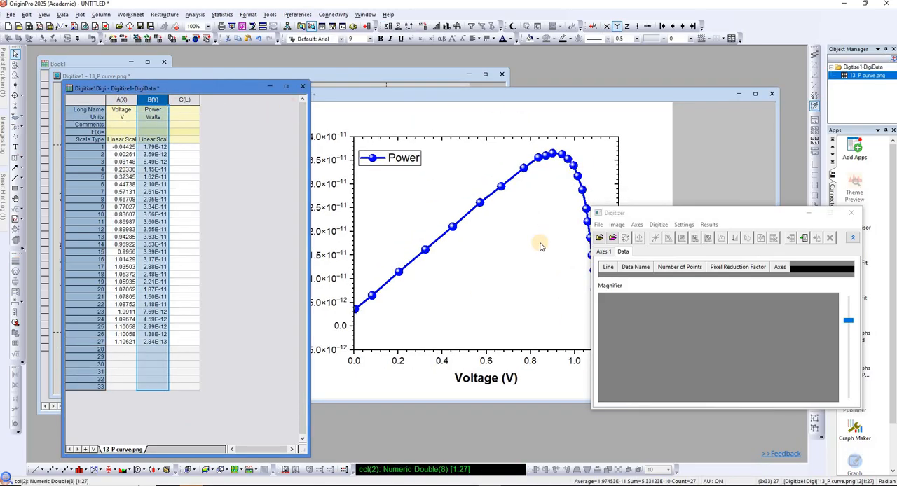
{"action": "left_click", "coordinate": [565, 102]}
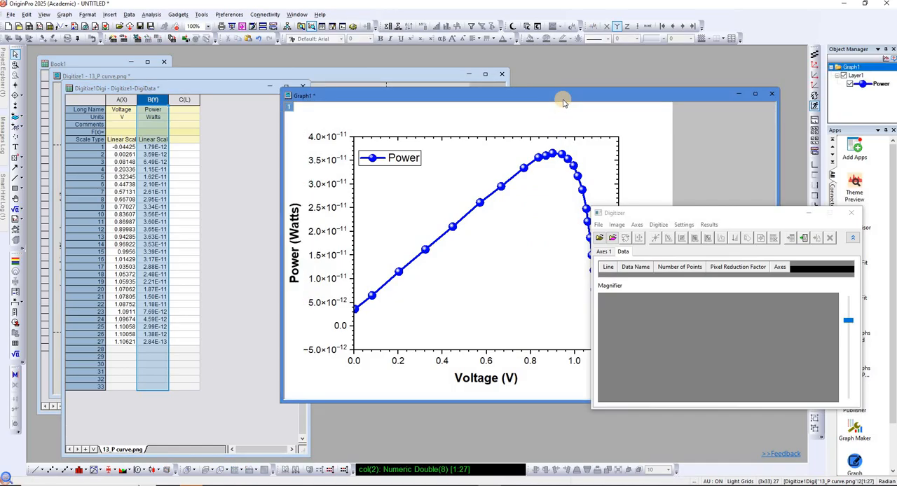
Switch to the photo viewer and view the Convert Images to Data.png picture.
{"action": "left_click", "coordinate": [511, 485]}
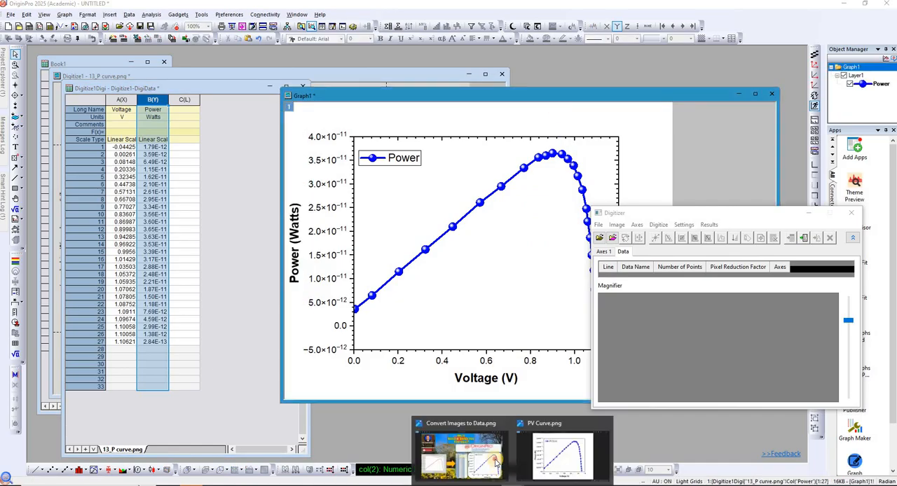
{"action": "left_click", "coordinate": [481, 460]}
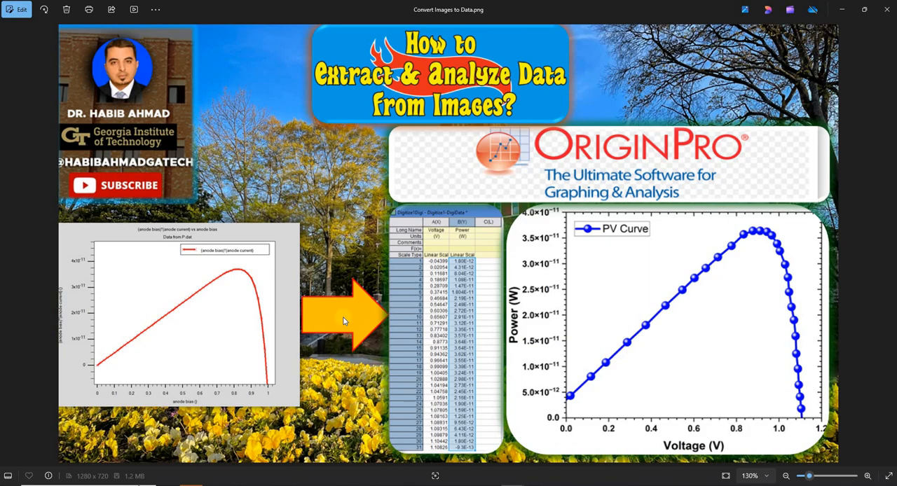